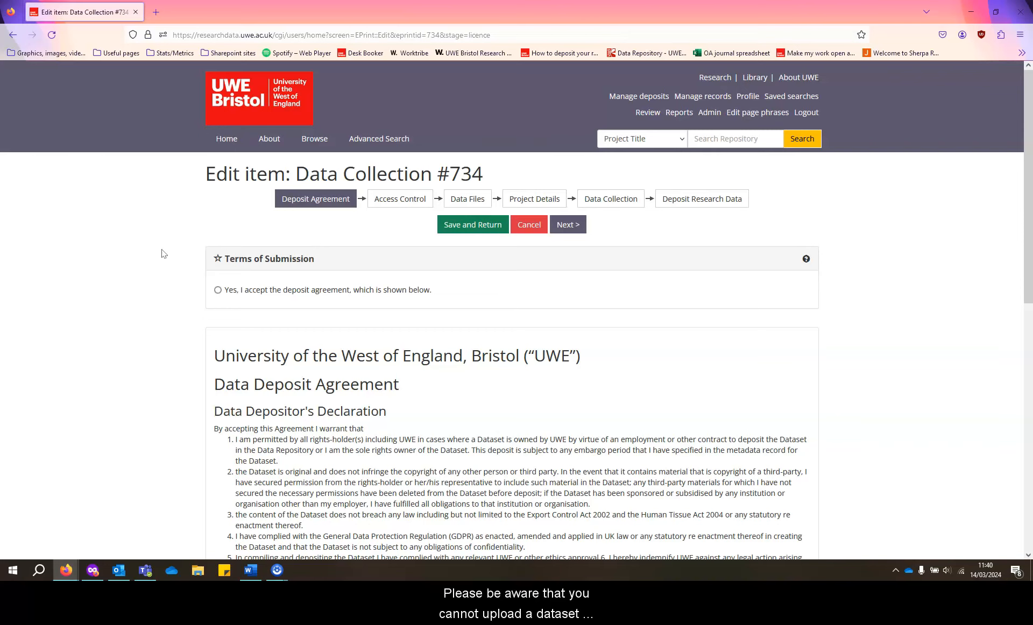
Accept the deposit agreement for Data Collection #734 and continue to Access Control.
scroll(164, 254, "down", 10)
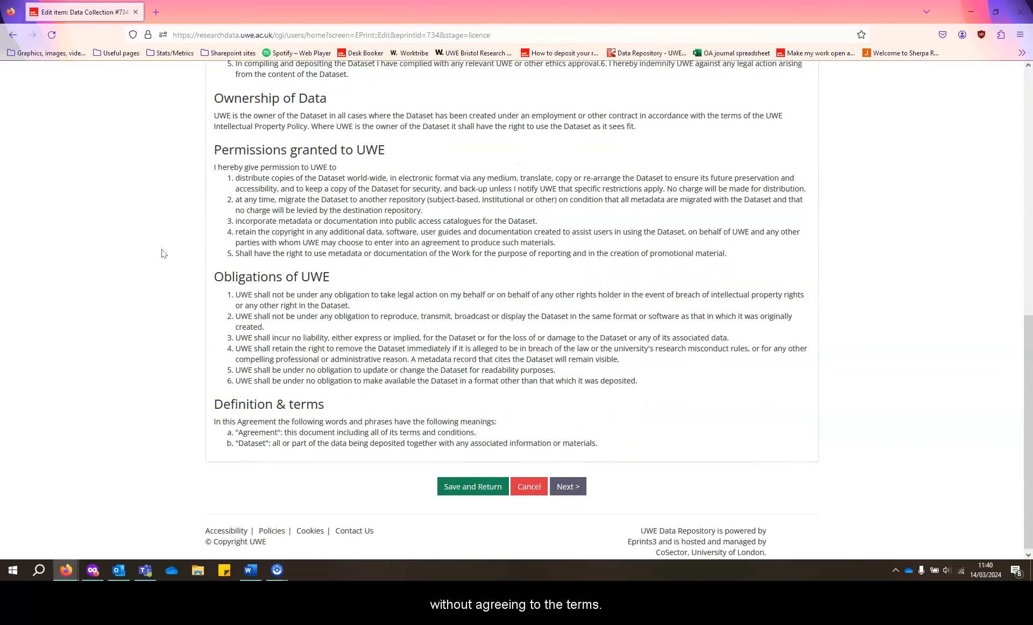
scroll(164, 253, "up", 15)
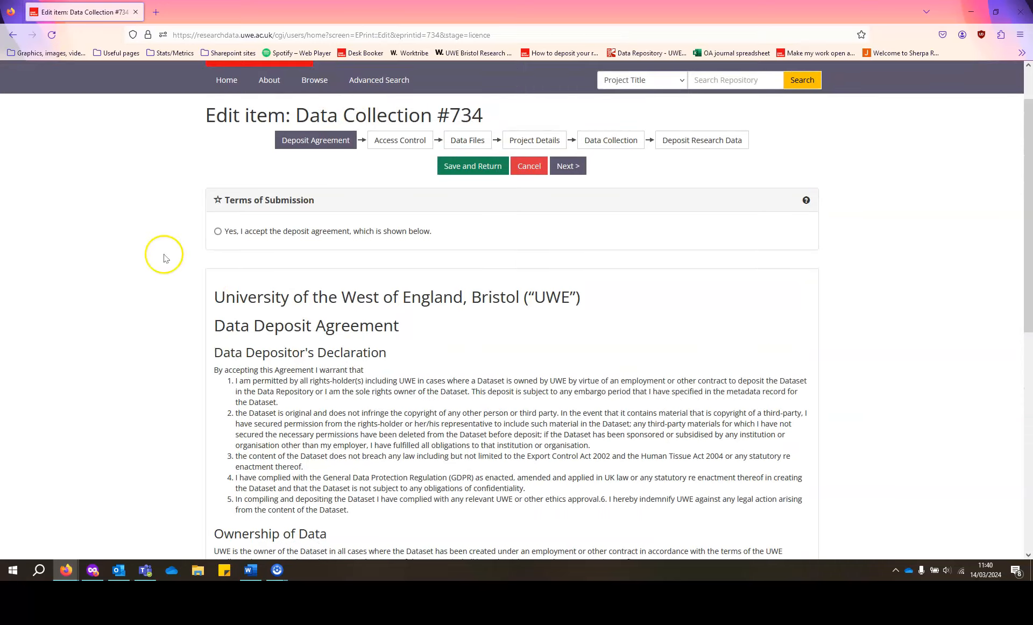
left_click(218, 231)
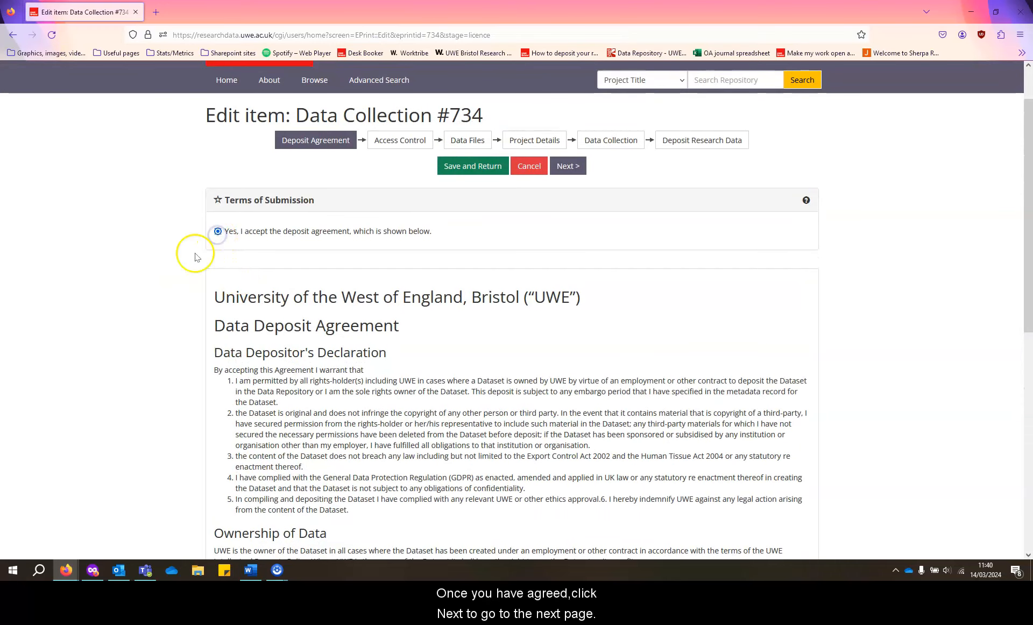
scroll(195, 257, "down", 10)
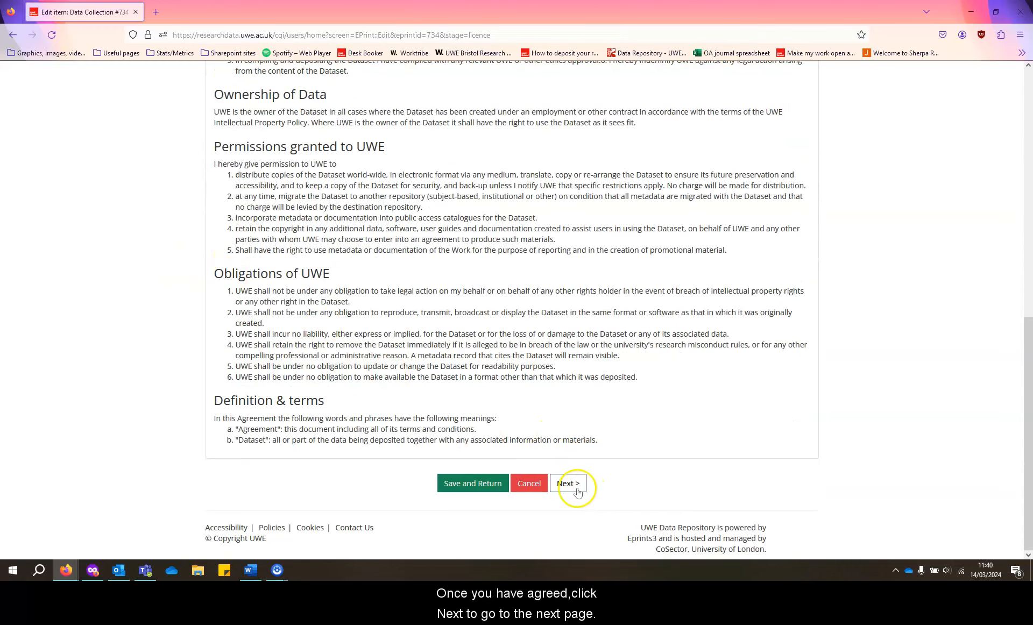
left_click(576, 489)
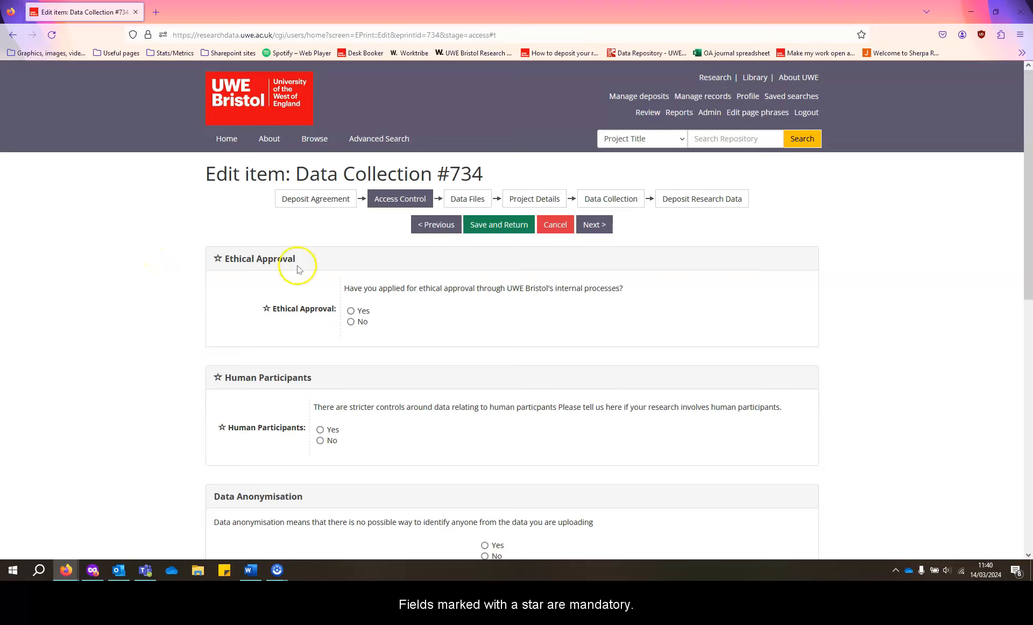
Confirm ethical approval was obtained and enter the ethics ID 78945614.
left_click(350, 311)
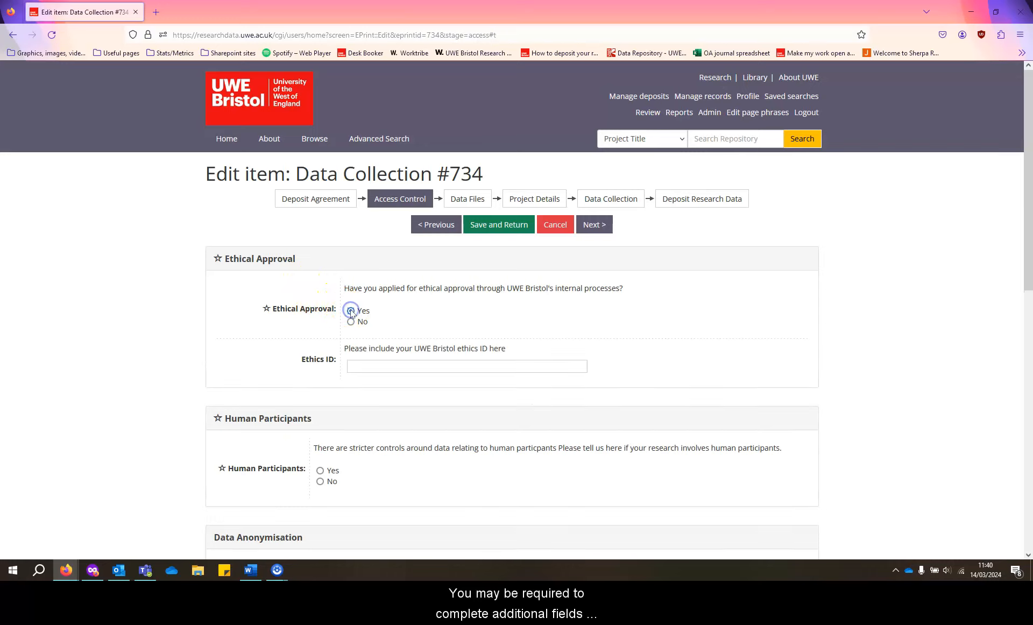
left_click(367, 366)
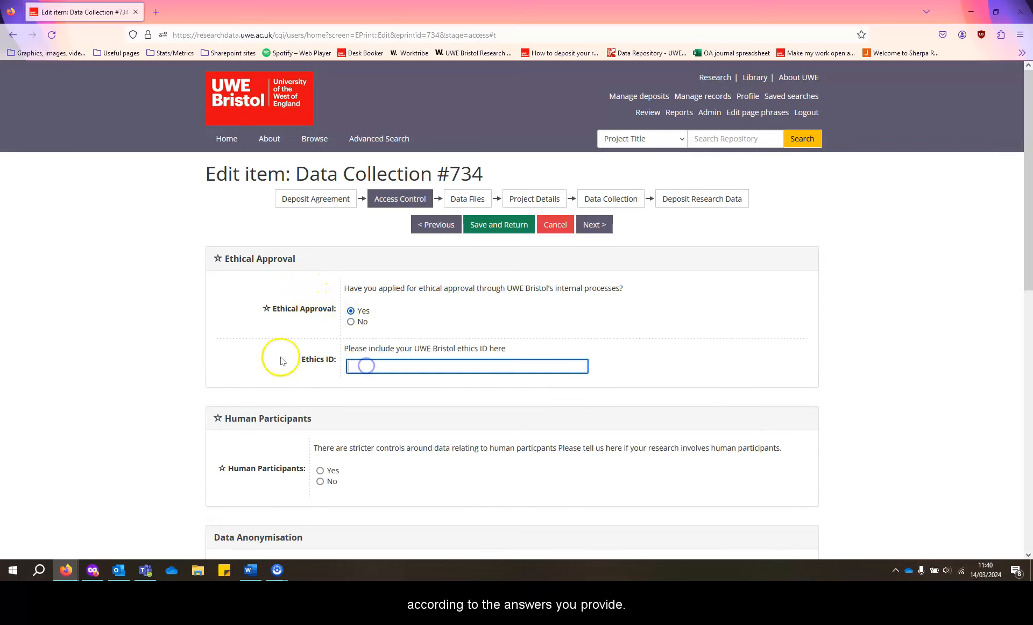
type("789456142")
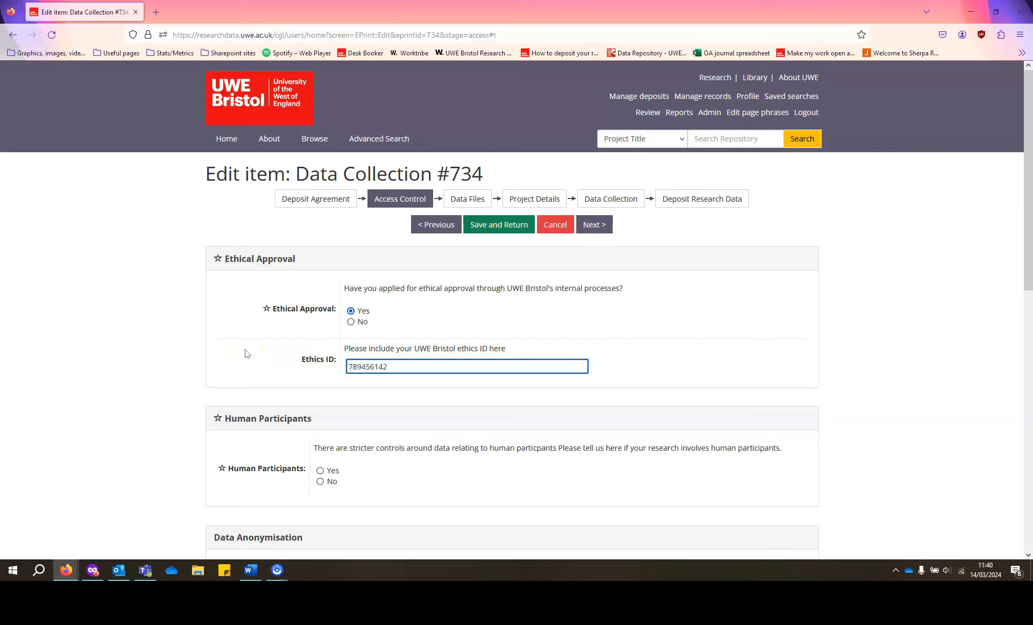
scroll(245, 354, "down", 2)
Answer Yes for human participants, consent form, consent to share and anonymisation, and classify as Open.
left_click(321, 360)
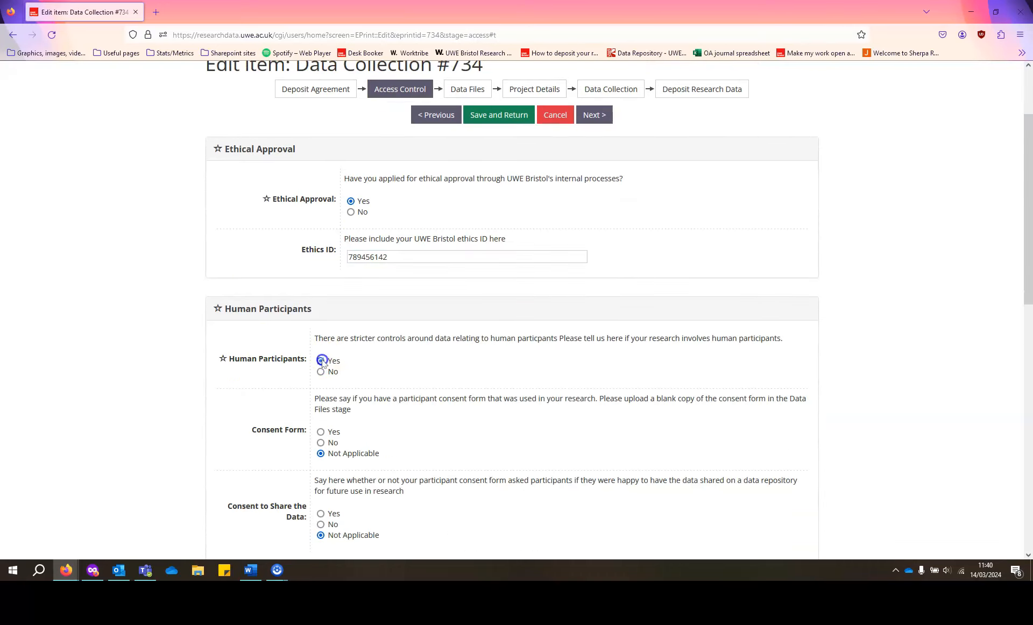
scroll(293, 370, "down", 2)
left_click(321, 321)
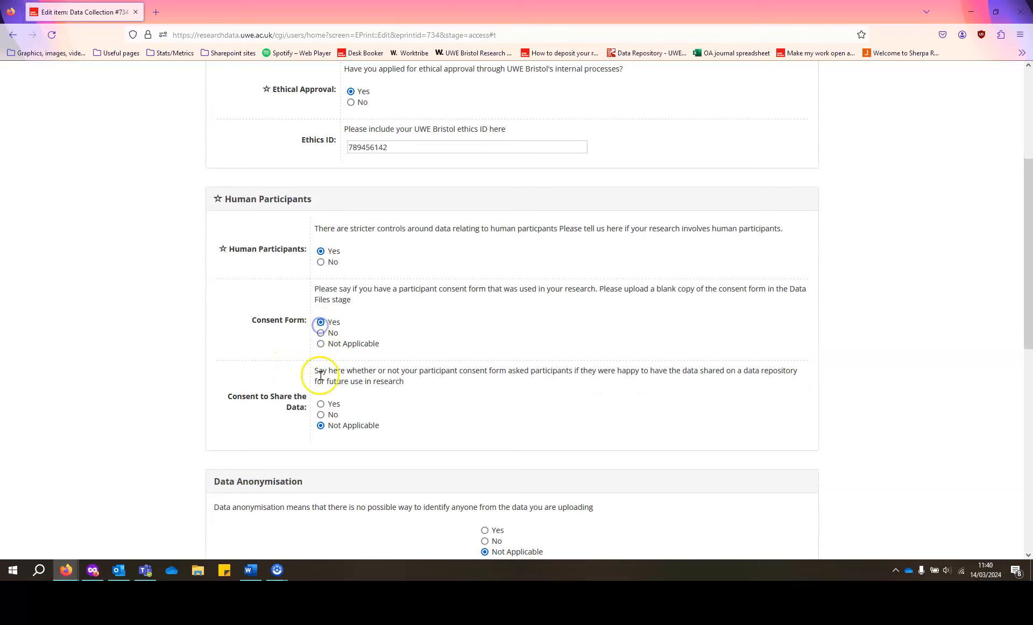
left_click(321, 403)
scroll(265, 392, "down", 3)
left_click(485, 365)
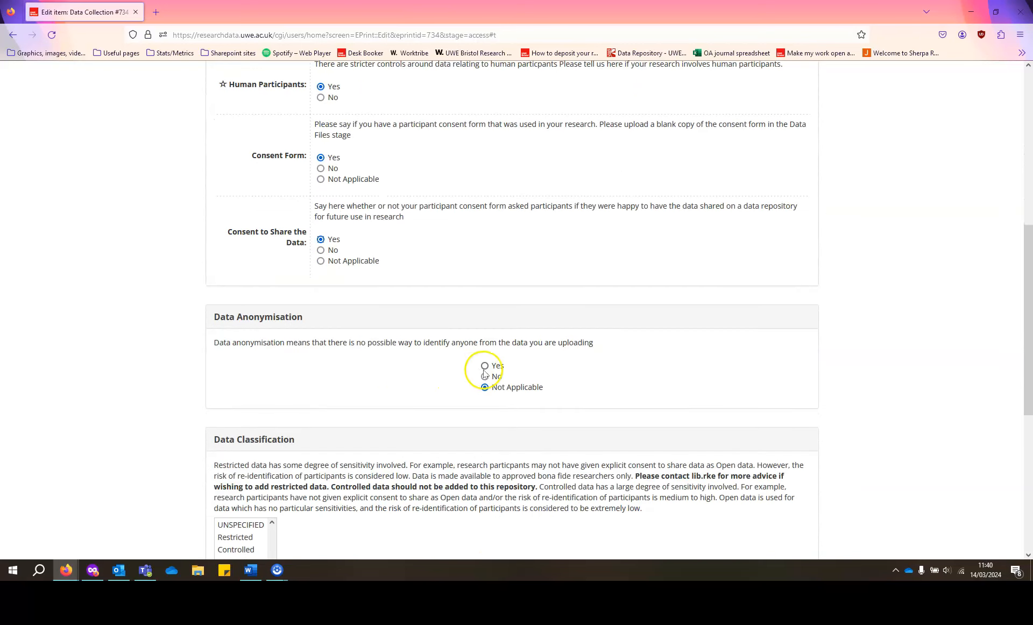
scroll(190, 379, "down", 3)
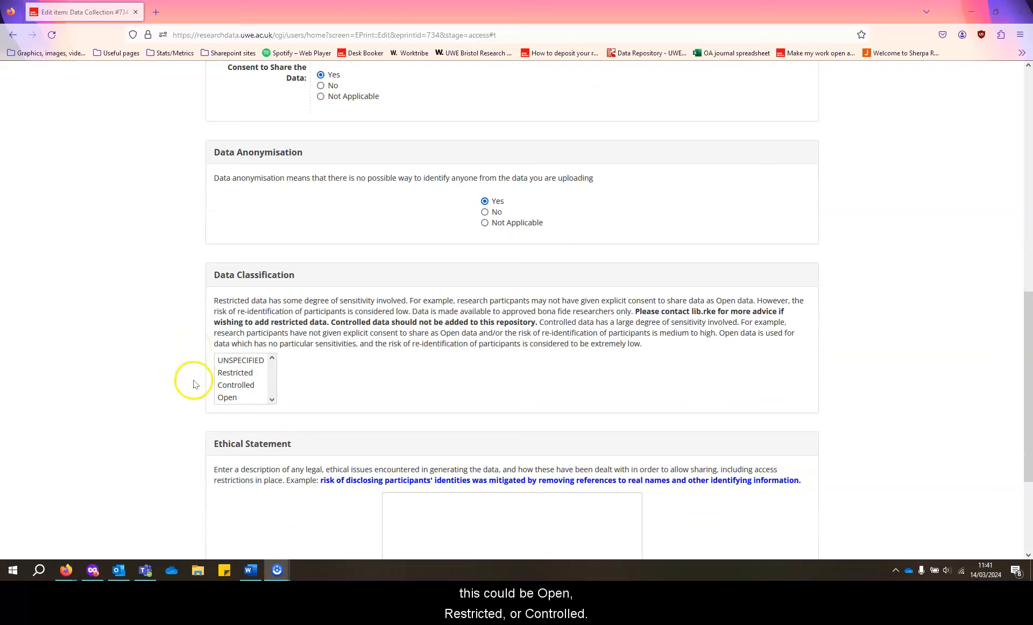
left_click(231, 397)
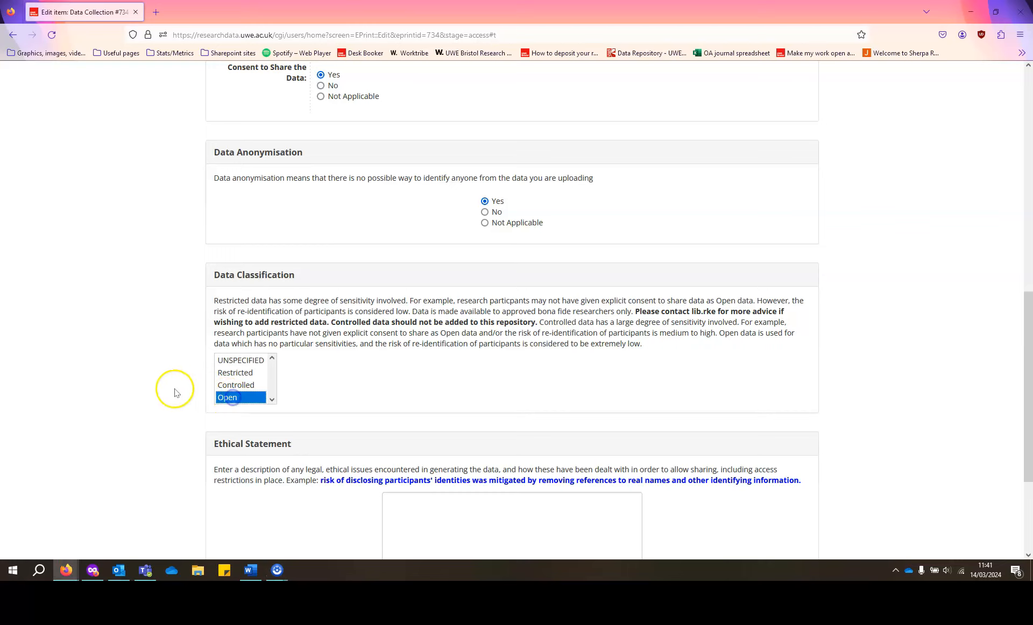
scroll(178, 388, "down", 3)
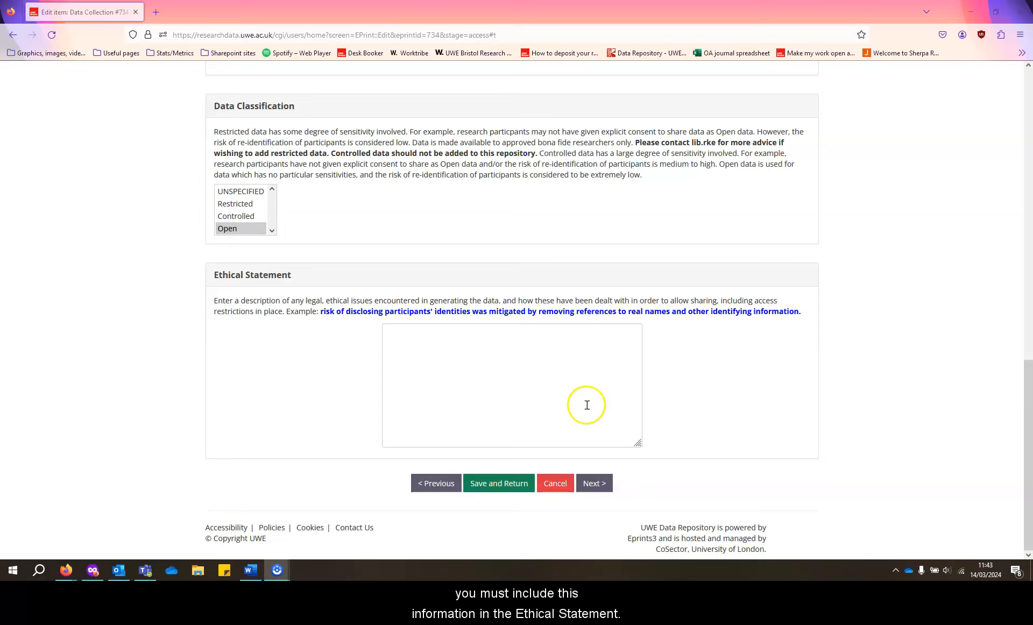
Enter the ethical statement 'No specific requirements, data is fully anonymised' and continue to Data Files.
left_click(455, 360)
type("No")
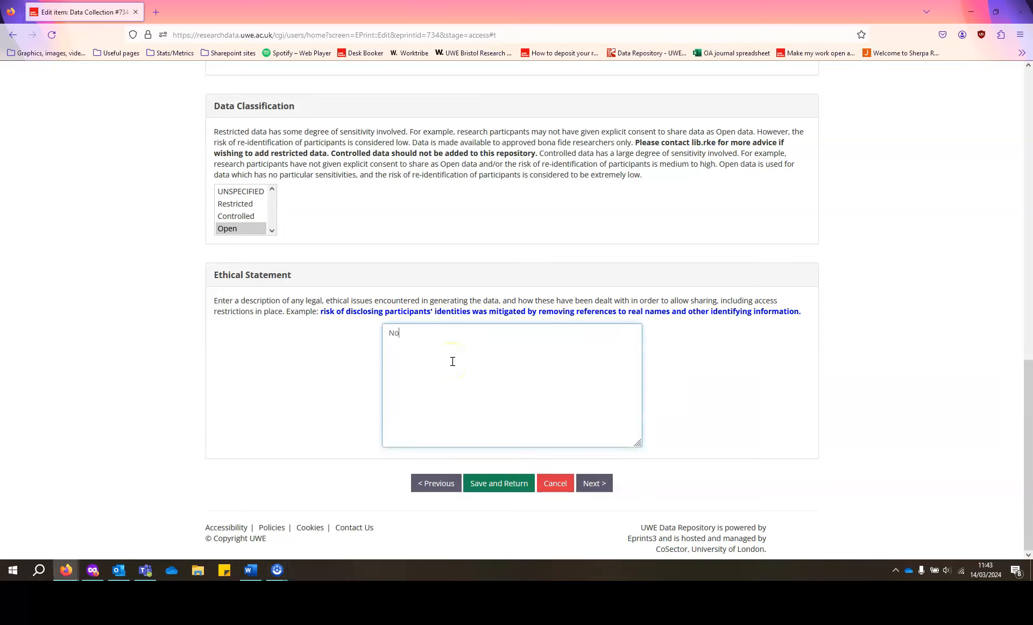
type(" specific requirements, data is fully anonymised")
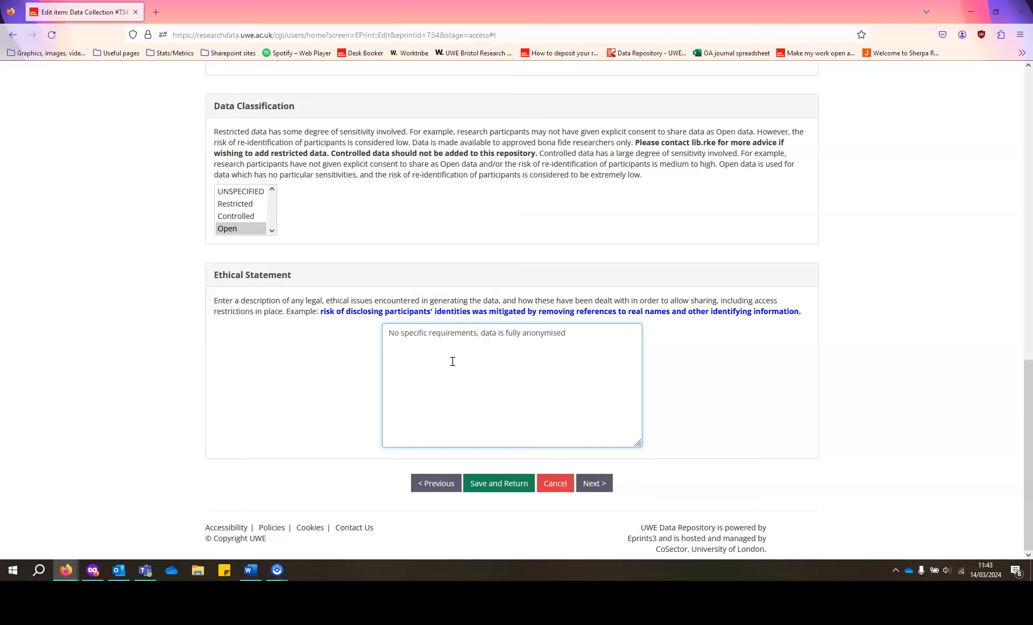
left_click(503, 486)
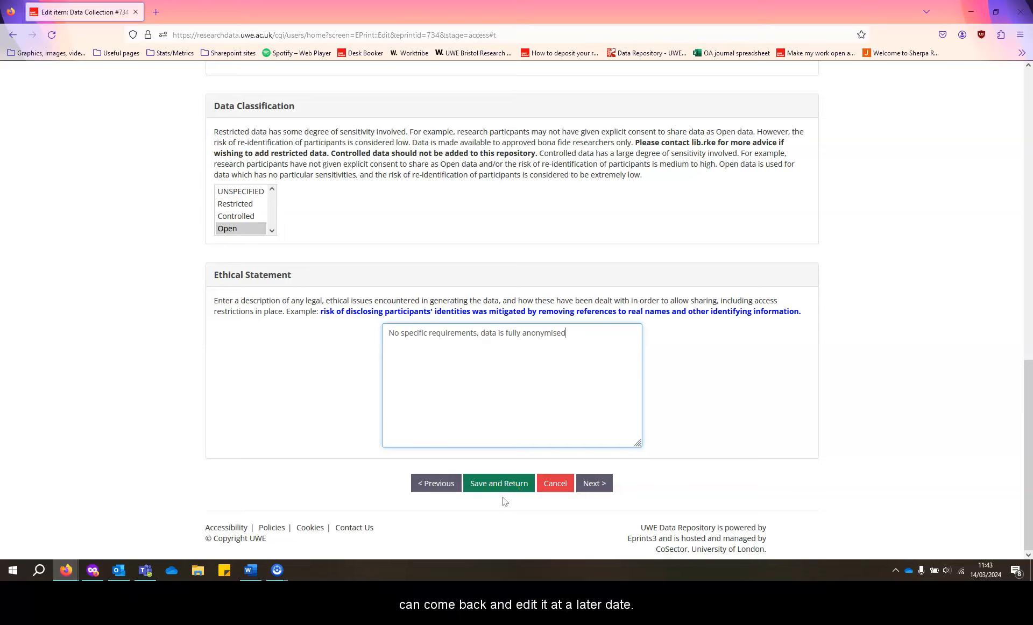
left_click(503, 492)
left_click(593, 487)
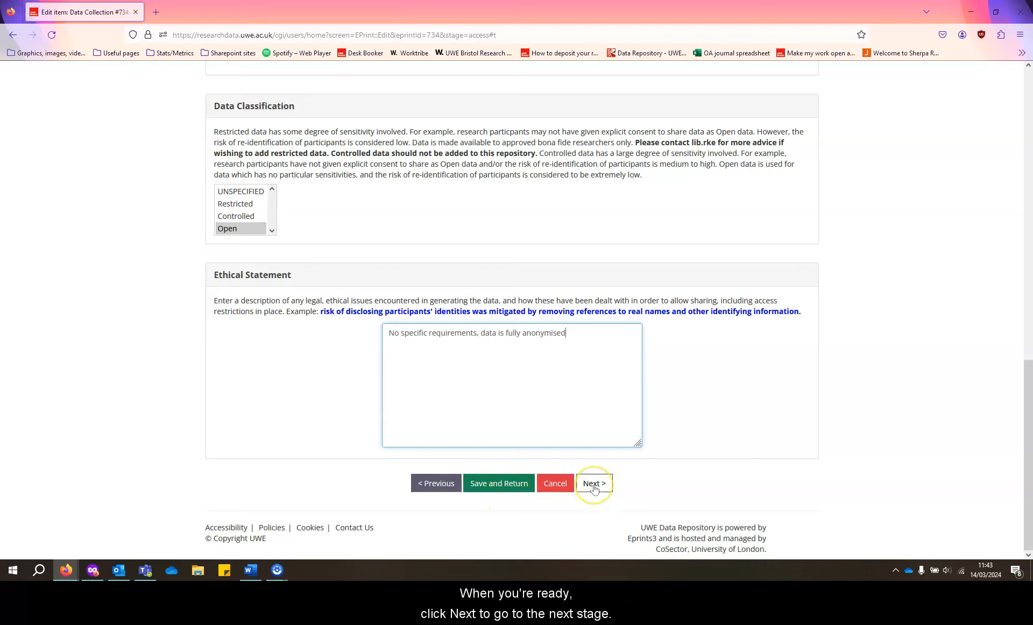
left_click(593, 487)
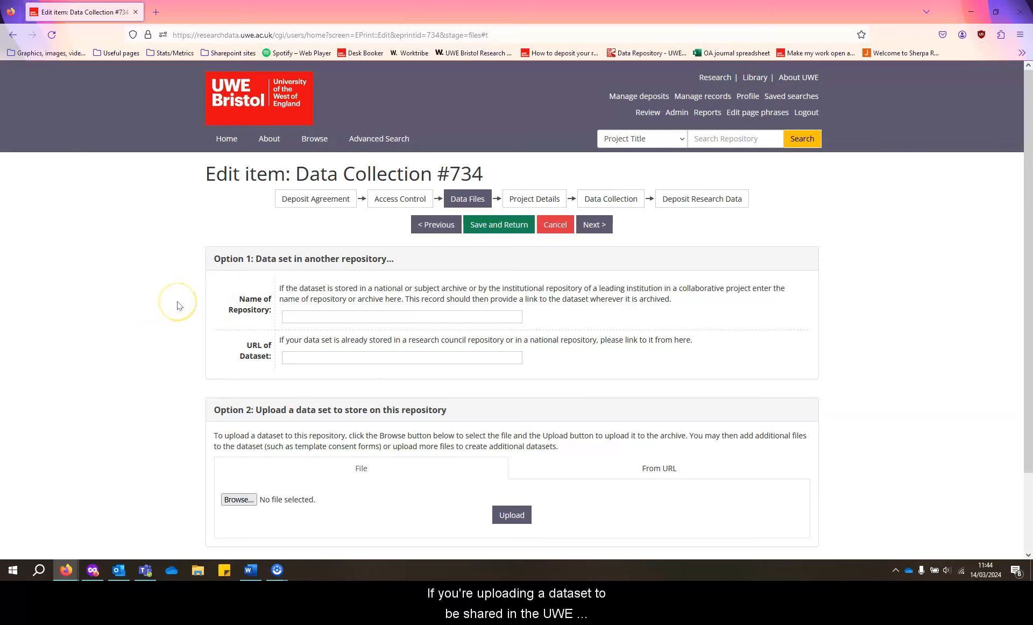
Upload Dataset.xlsx from the Data Repository folder and open its file options for describing.
scroll(177, 305, "down", 3)
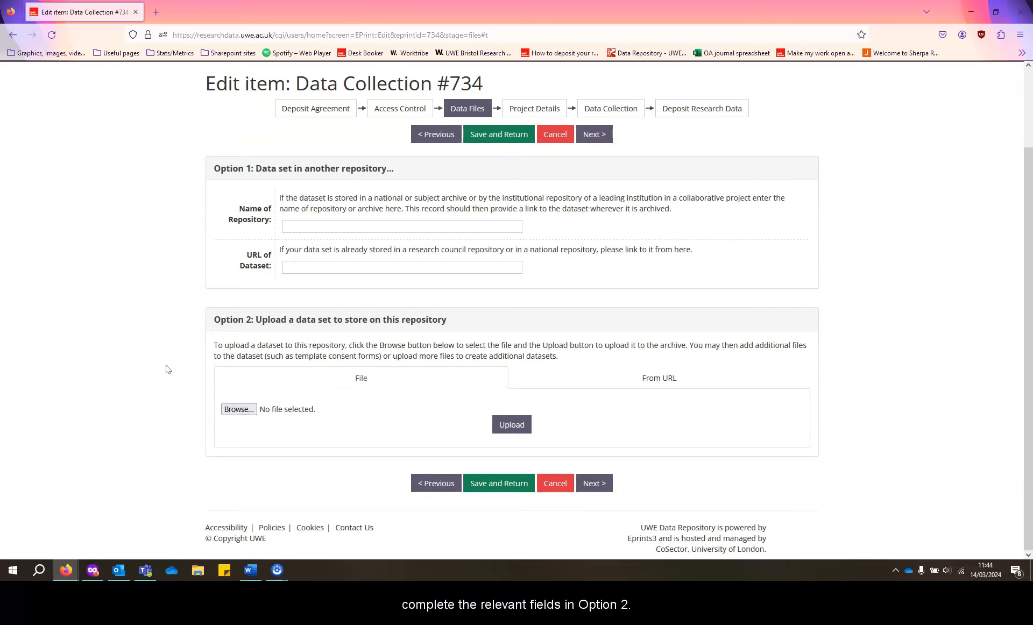
left_click(229, 410)
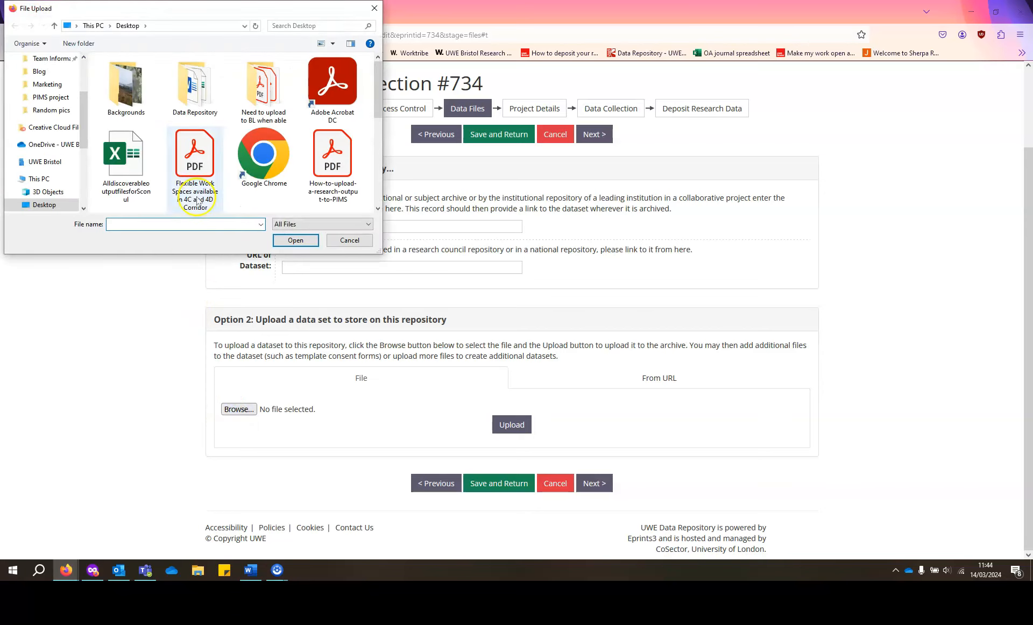
double_click(192, 86)
double_click(189, 88)
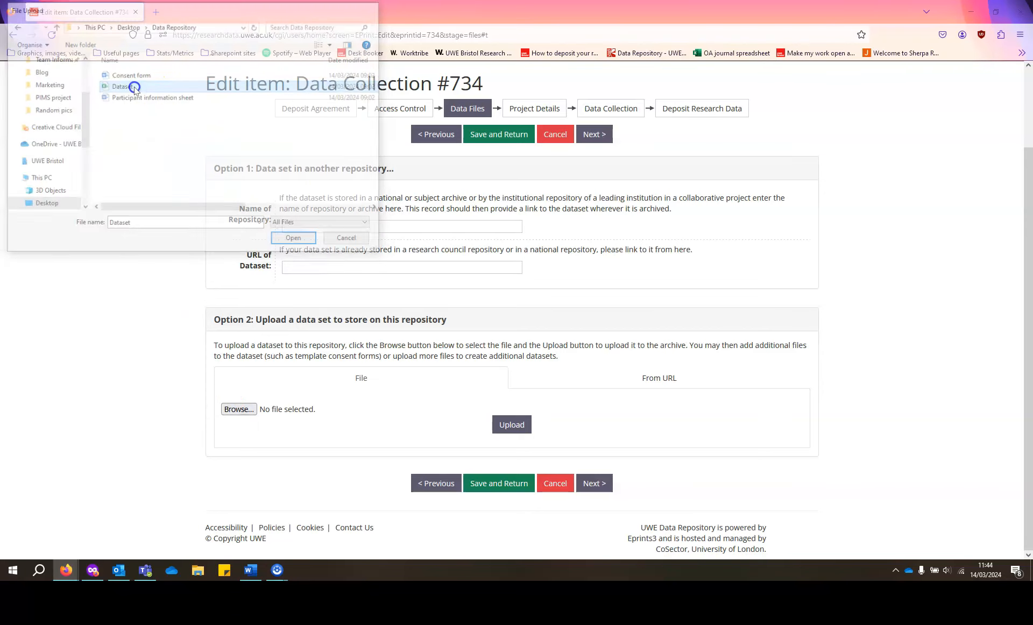
scroll(164, 368, "down", 2)
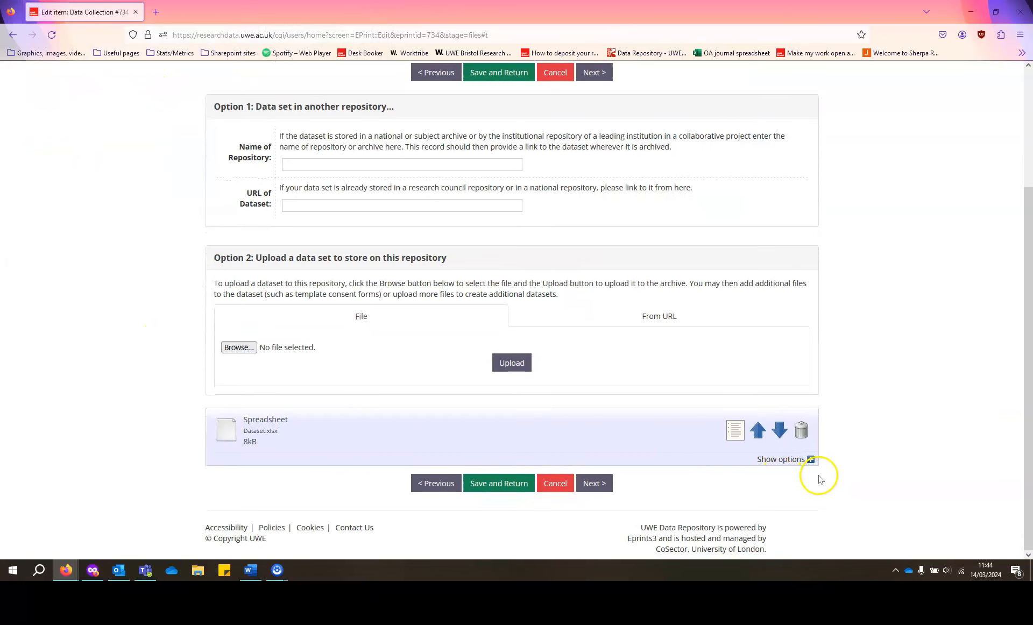
left_click(788, 459)
scroll(114, 408, "down", 4)
left_click(390, 307)
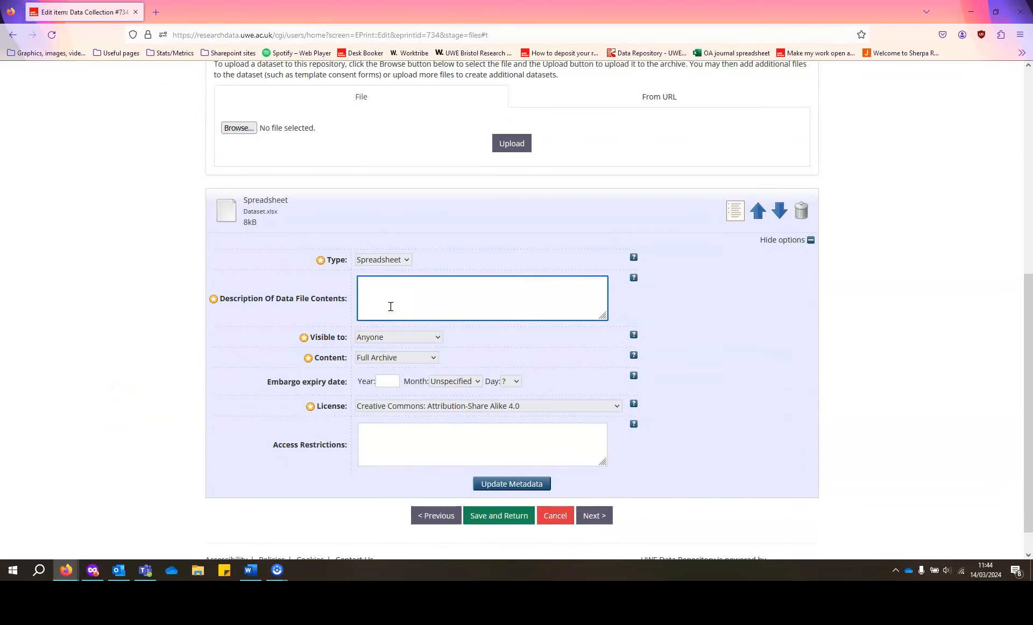
Describe Dataset.xlsx as 'Participant responses' and continue to the Project Details stage.
type("Participant responses")
left_click(193, 410)
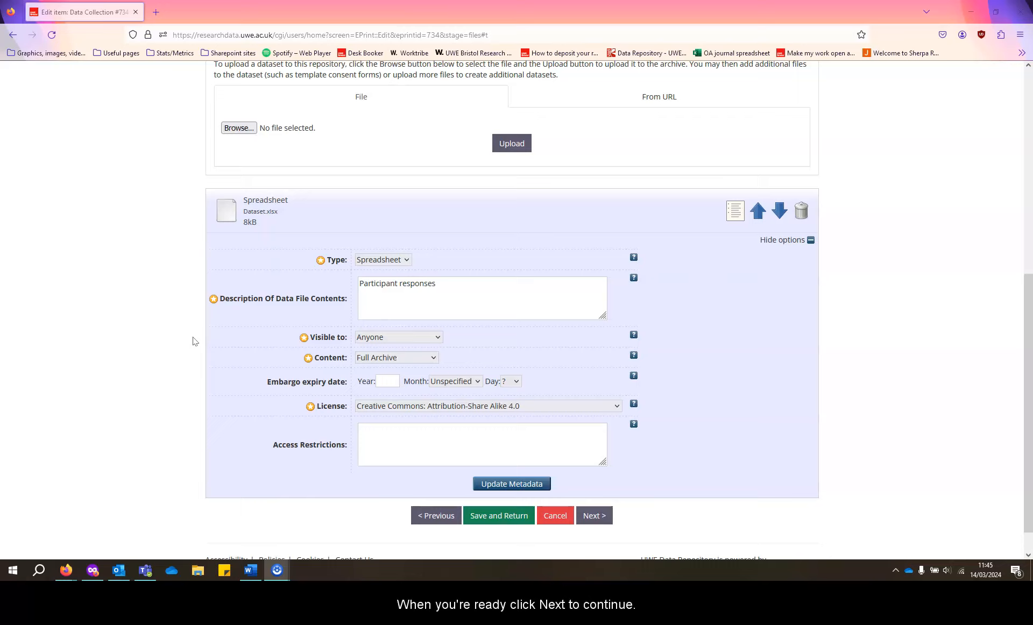
left_click(595, 516)
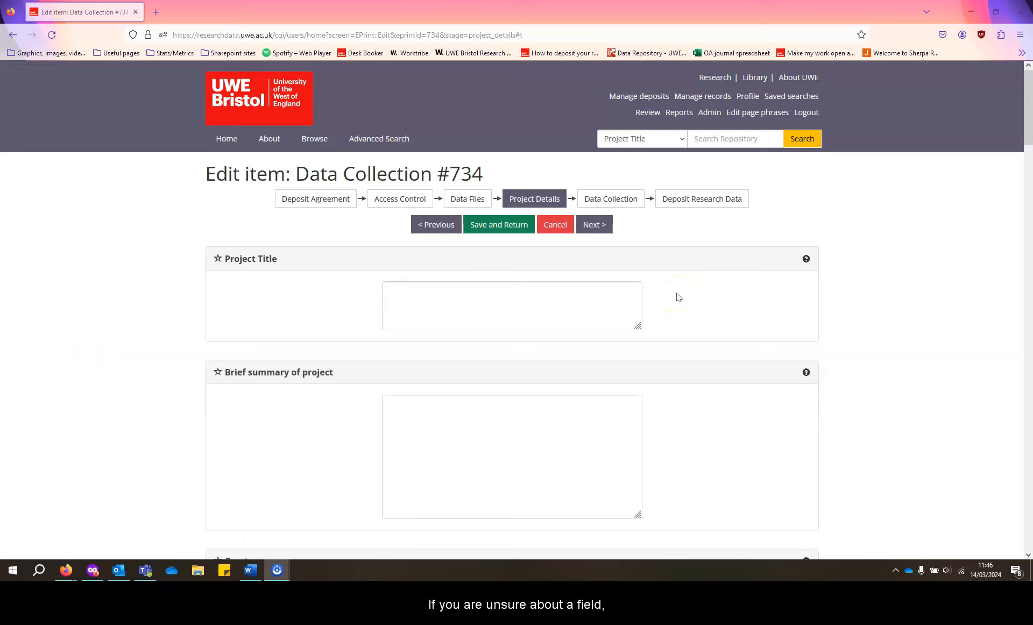
Title the deposit 'Test dataset' with the summary 'This is a test dataset'.
left_click(805, 261)
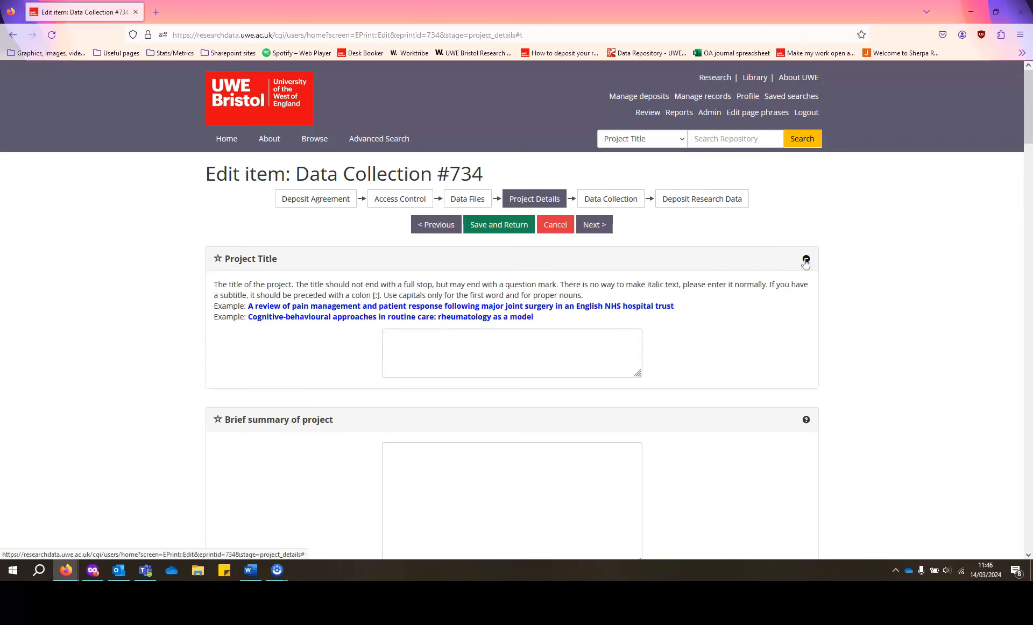
left_click(806, 260)
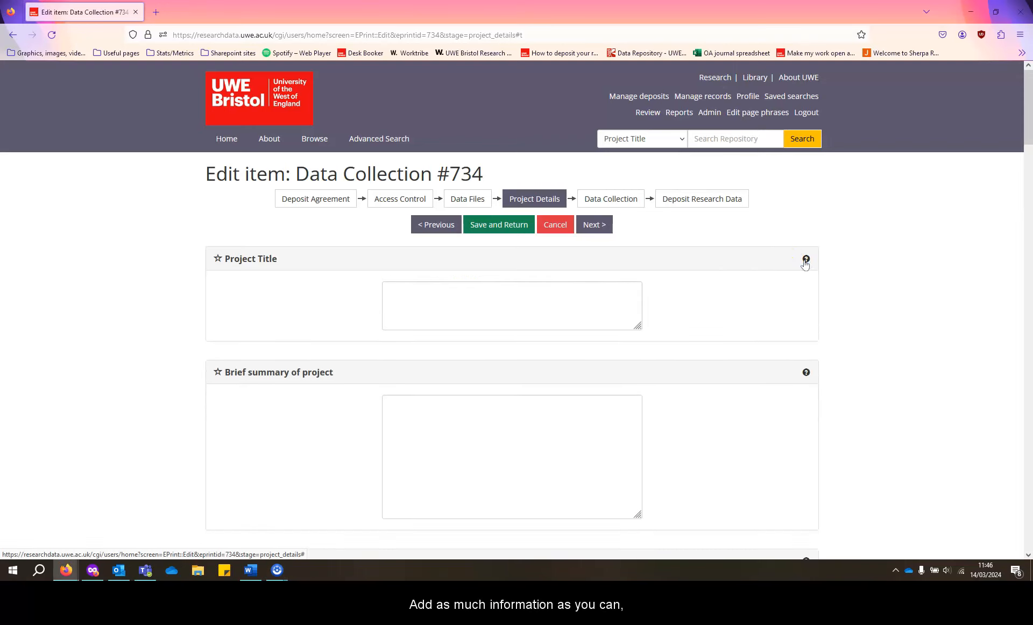
left_click(542, 316)
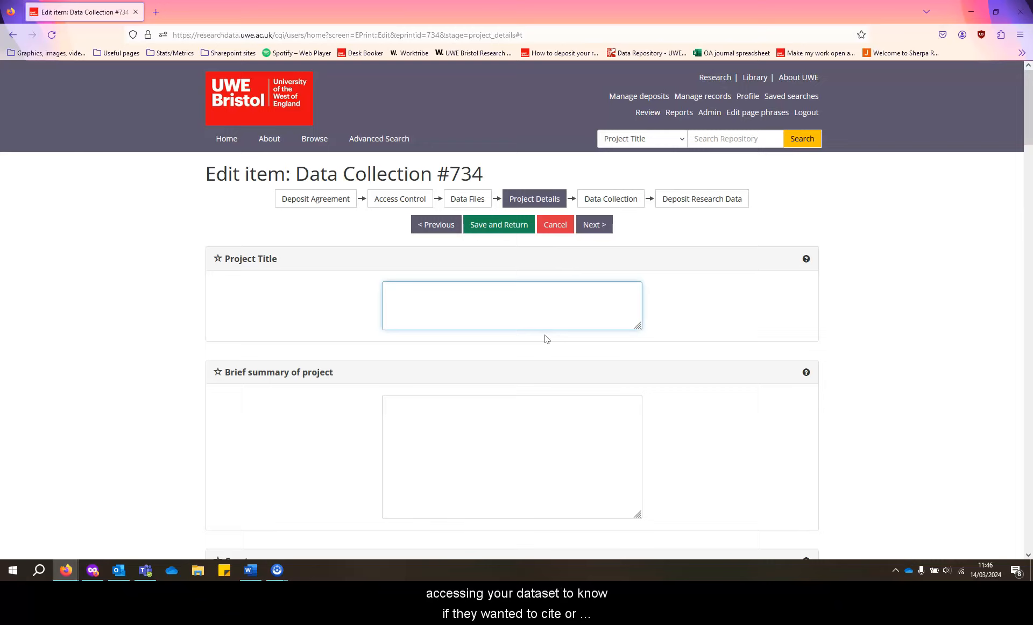
type("Test dataset")
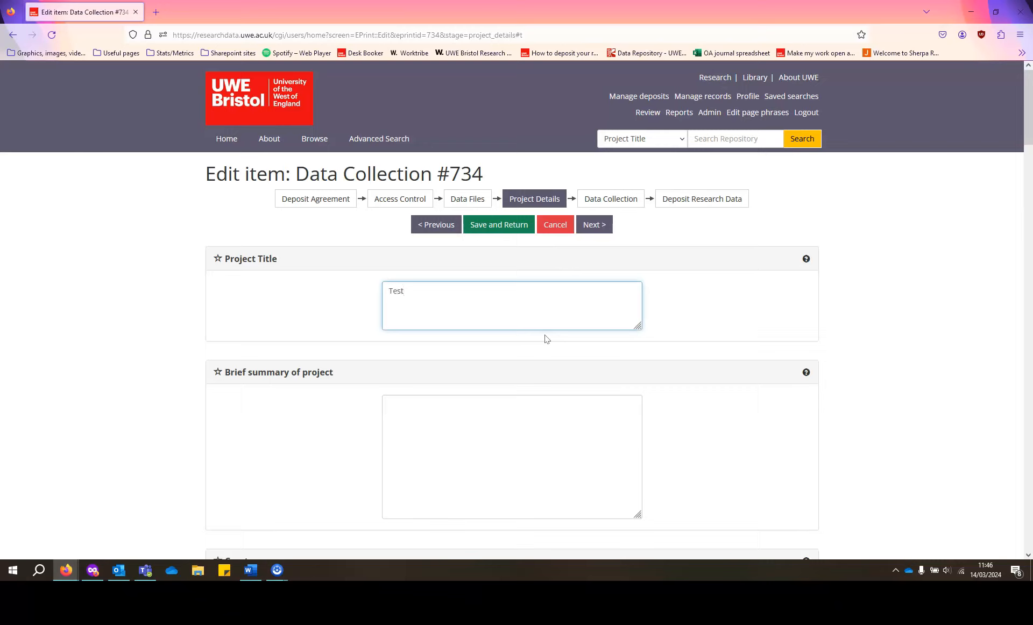
left_click(524, 407)
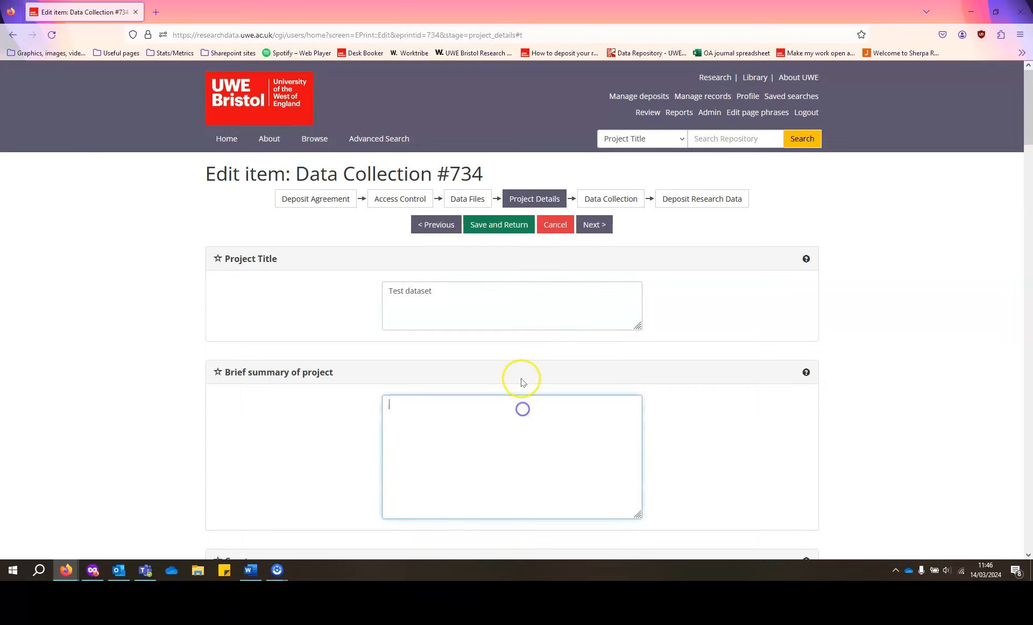
type("This is a test dataset")
Fill in the first creator's last name, first name and UWE e-mail address.
scroll(302, 371, "down", 5)
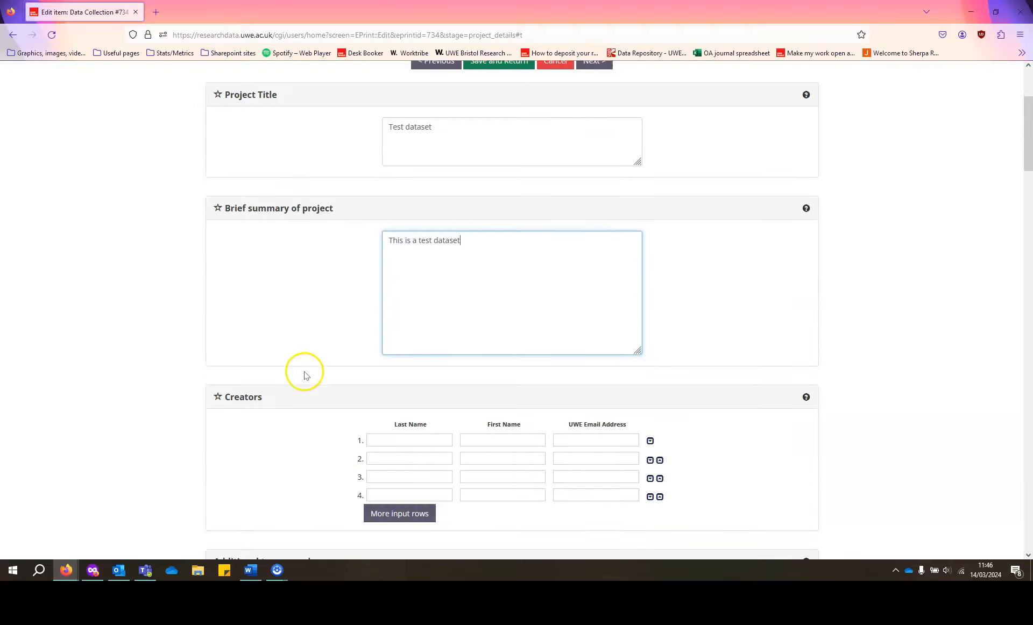
left_click(383, 275)
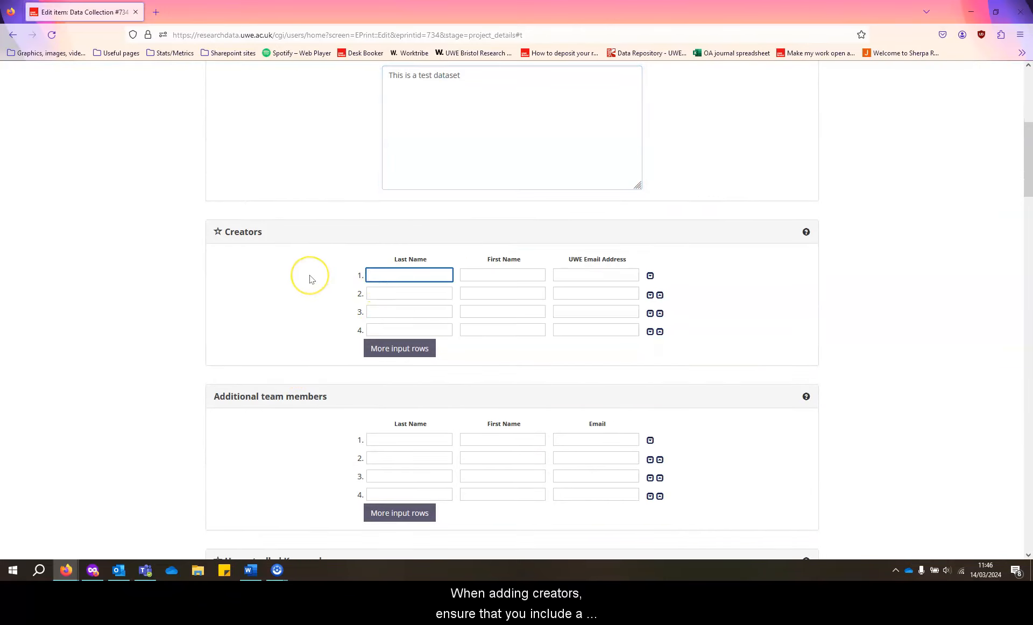
key("Tab")
key("Tab")
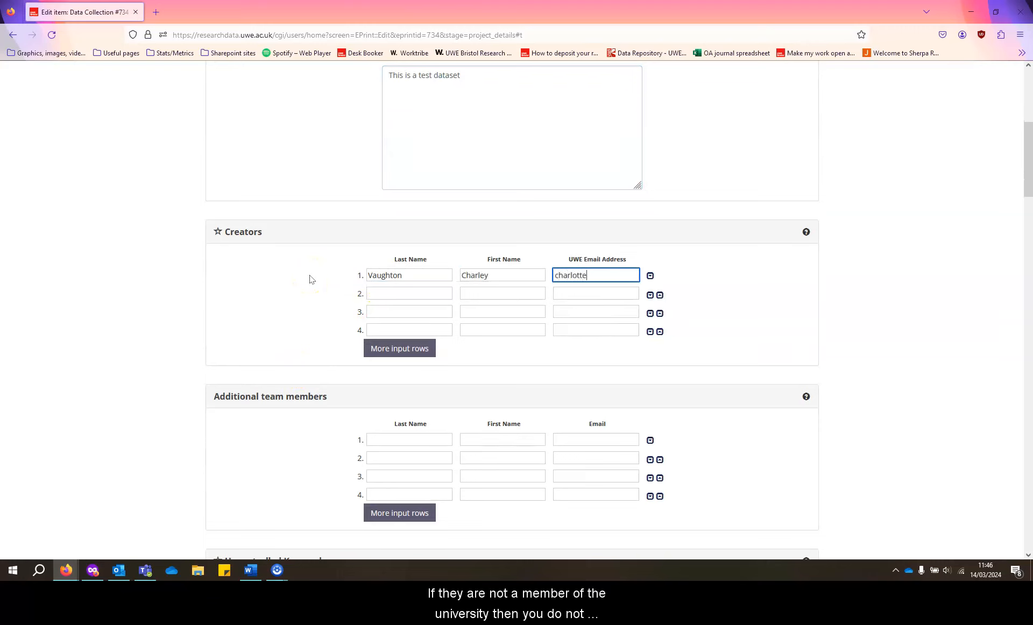
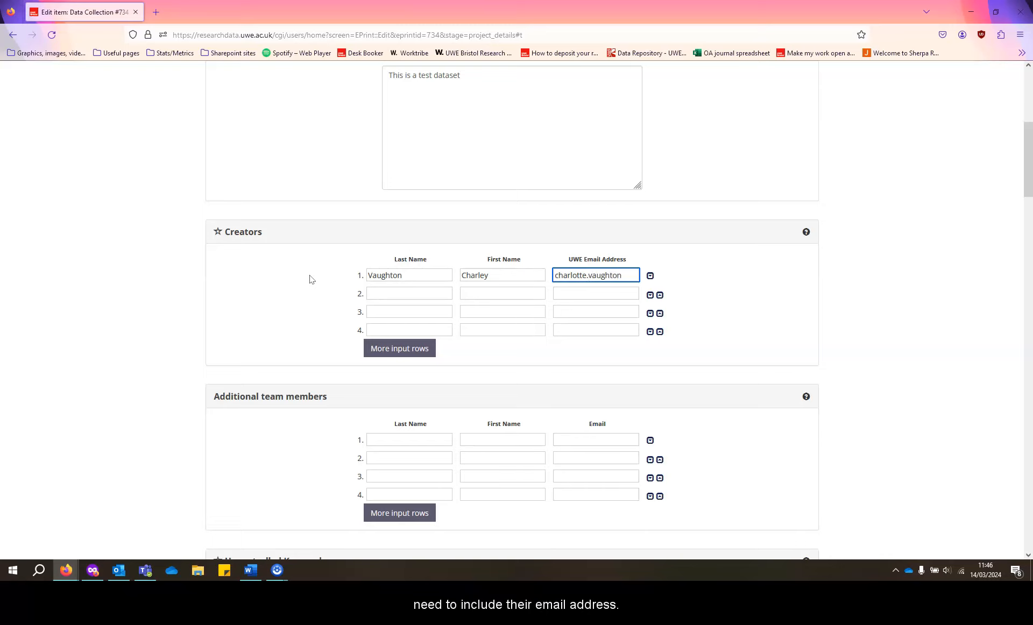
left_click(307, 279)
Add keywords, choose Library, Careers and Inclusivity school, no research centre, and N/A project ID.
scroll(141, 325, "down", 3)
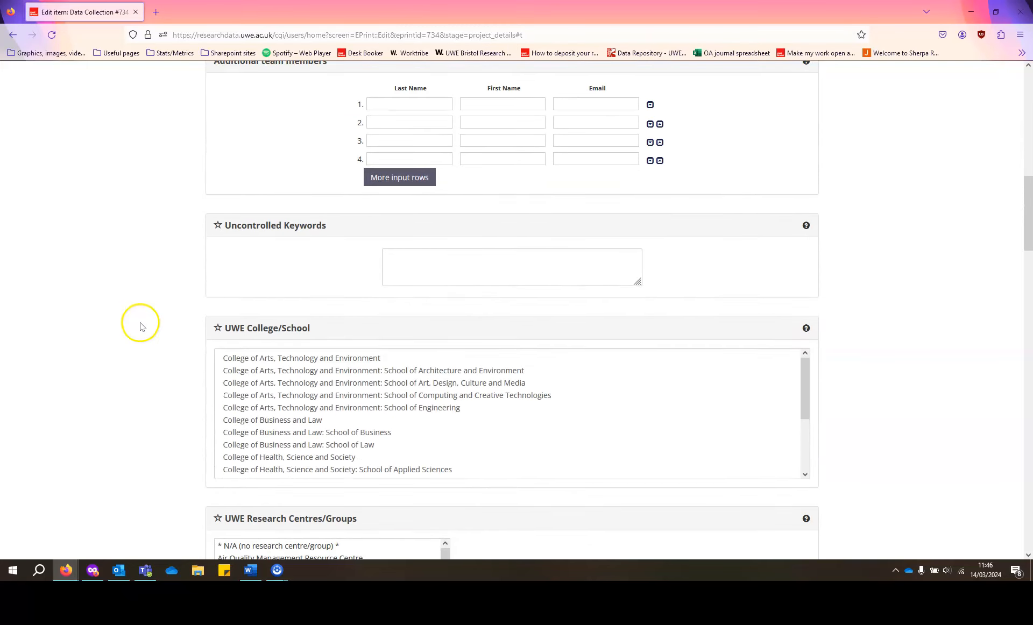
left_click(413, 226)
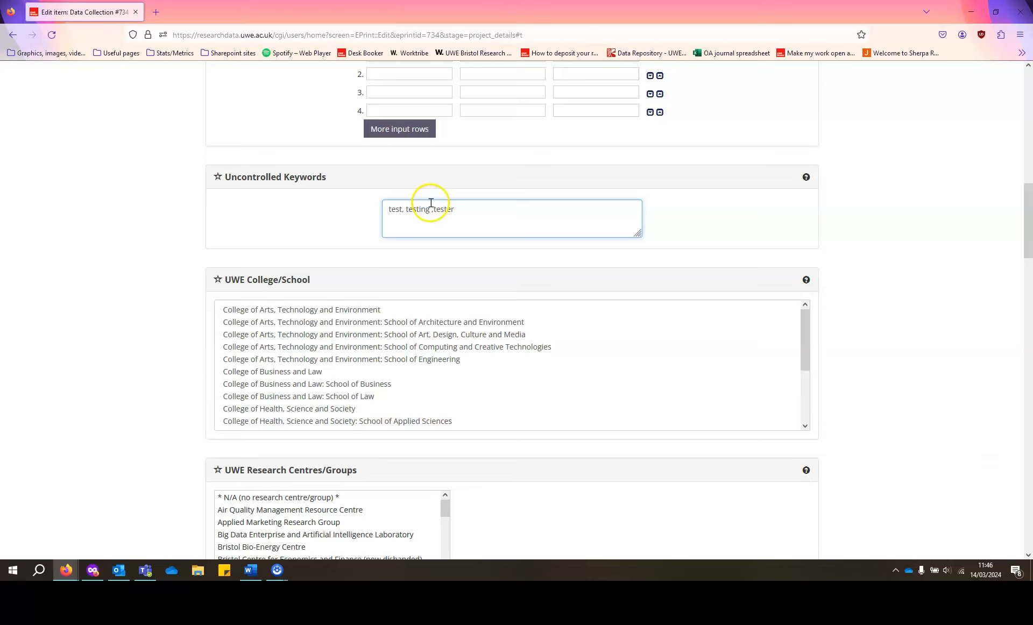
scroll(242, 307, "down", 5)
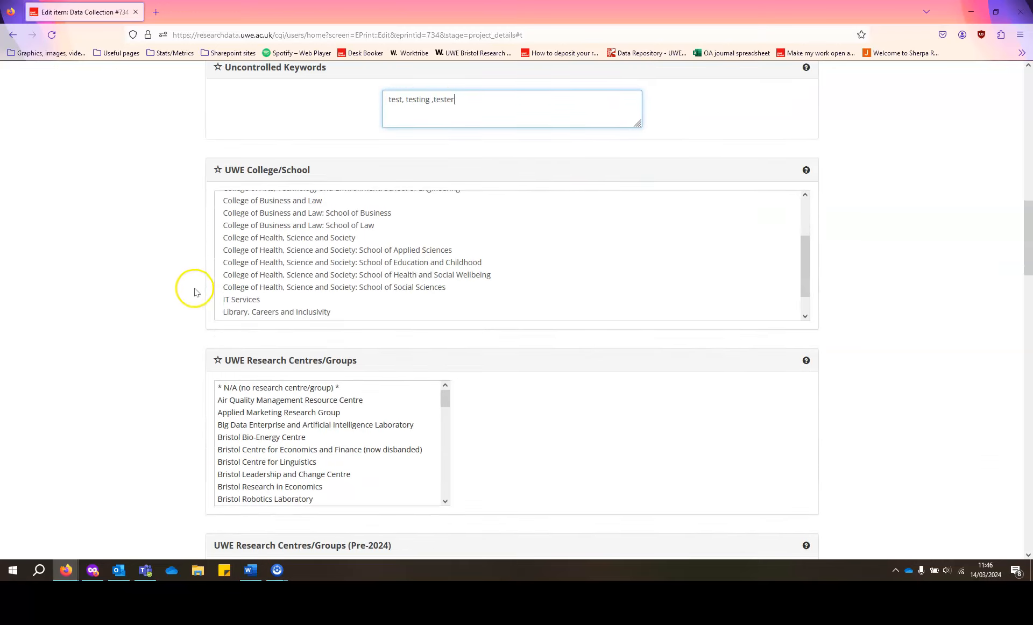
left_click(256, 287)
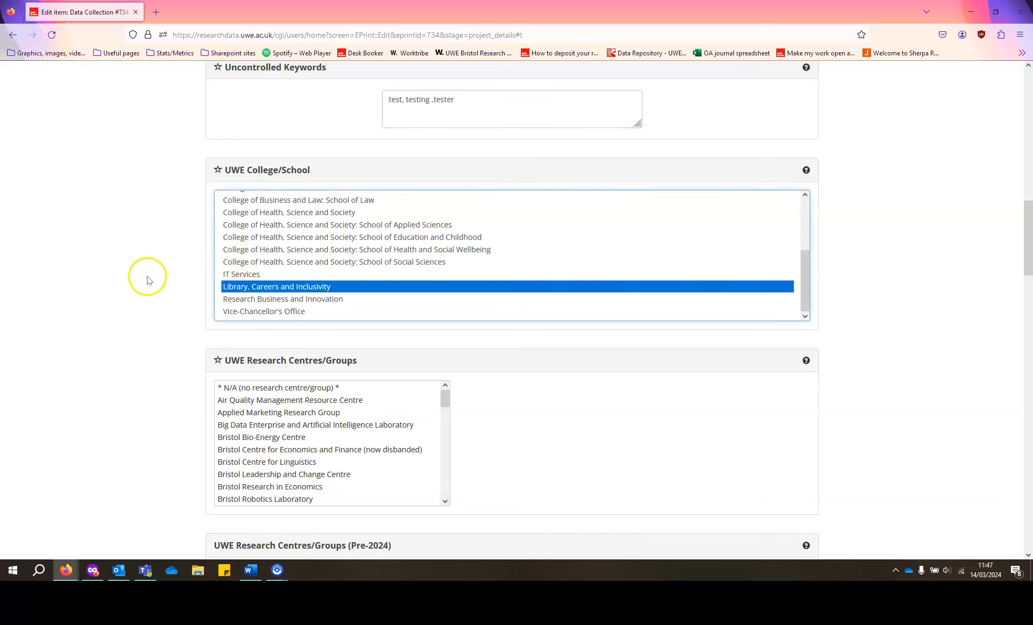
scroll(148, 277, "down", 3)
left_click(258, 223)
scroll(170, 245, "down", 4)
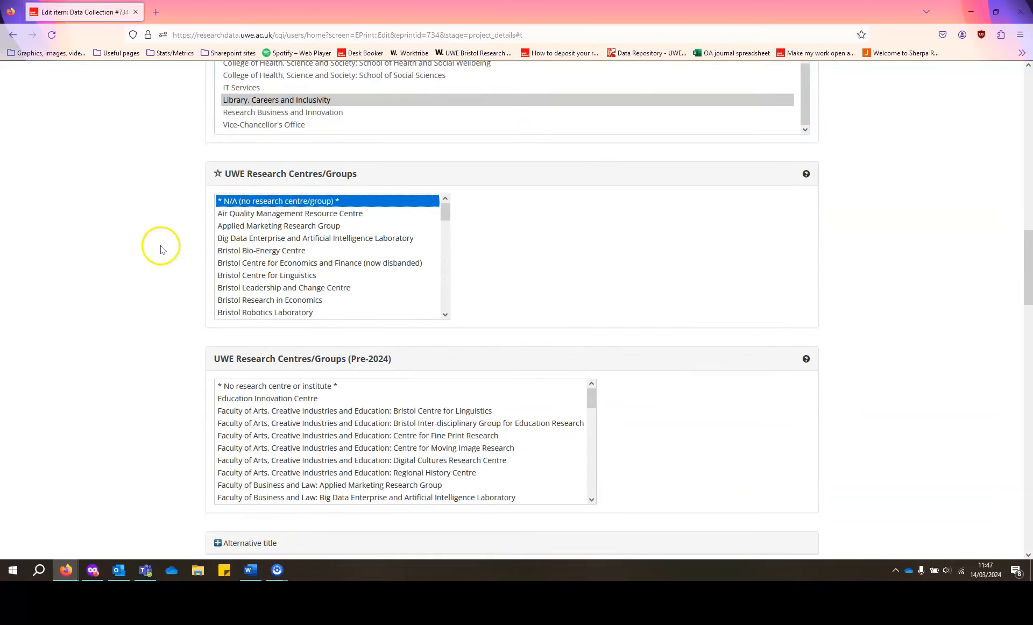
scroll(166, 251, "down", 5)
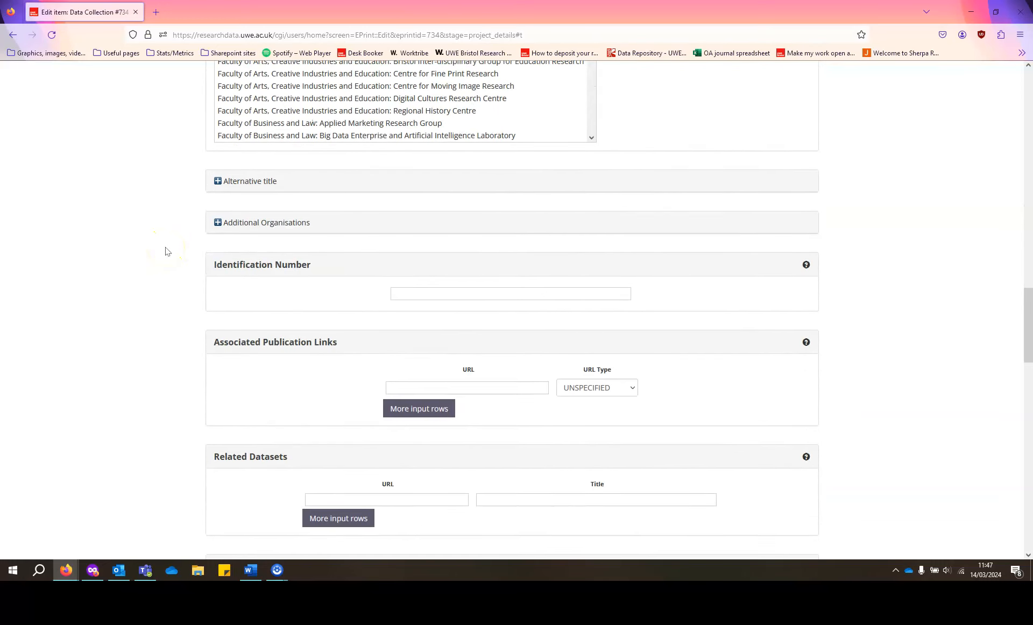
scroll(166, 251, "down", 5)
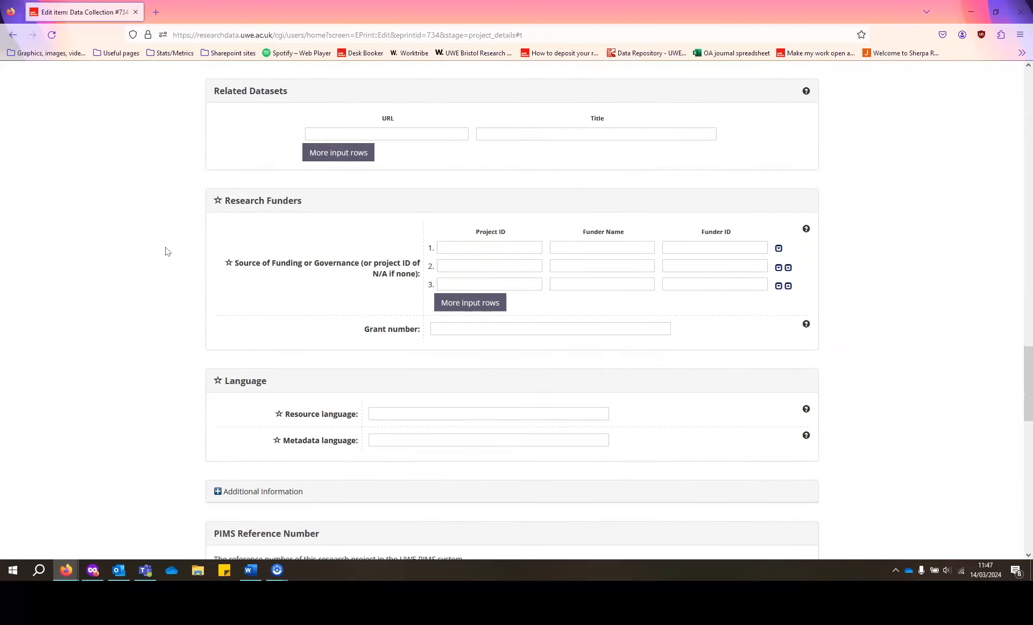
left_click(443, 230)
type("N/A")
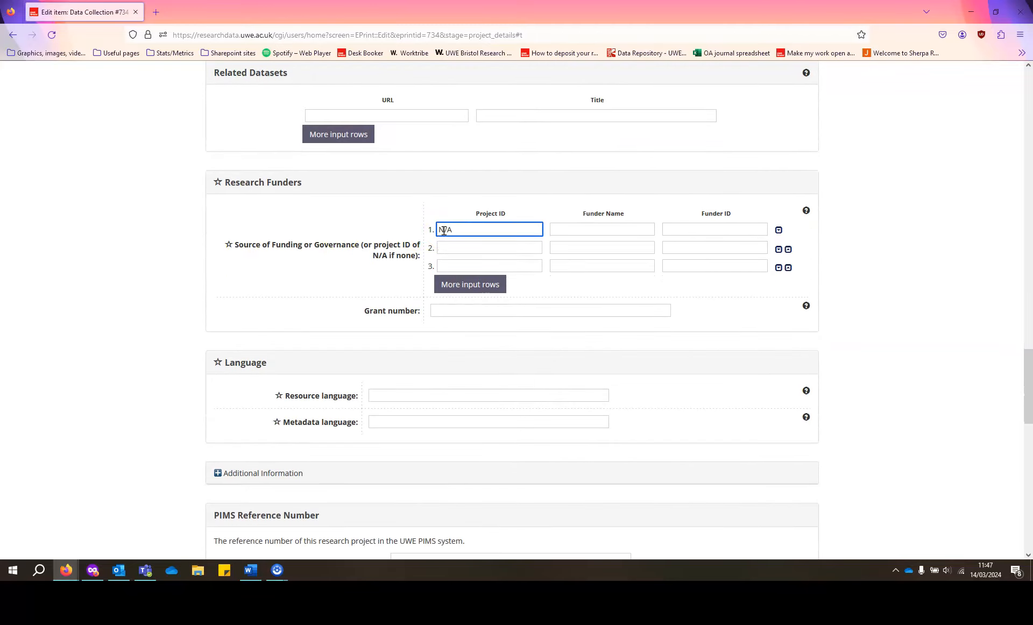
Set both resource and metadata languages to English and continue to Data Collection.
scroll(311, 295, "down", 1)
left_click(384, 337)
scroll(380, 310, "down", 2)
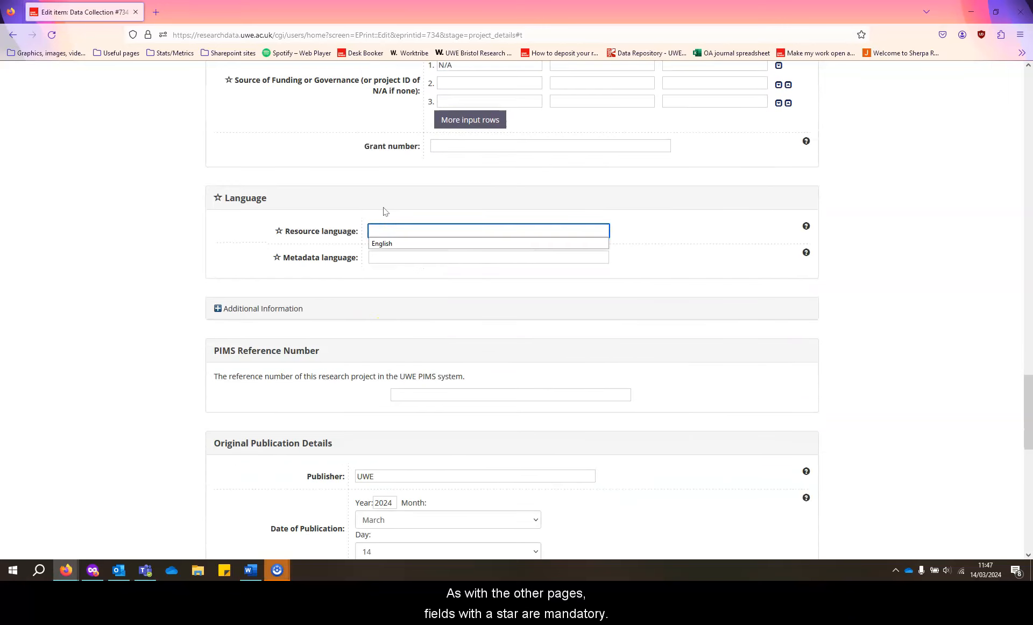
left_click(385, 244)
left_click(387, 257)
type("Englia")
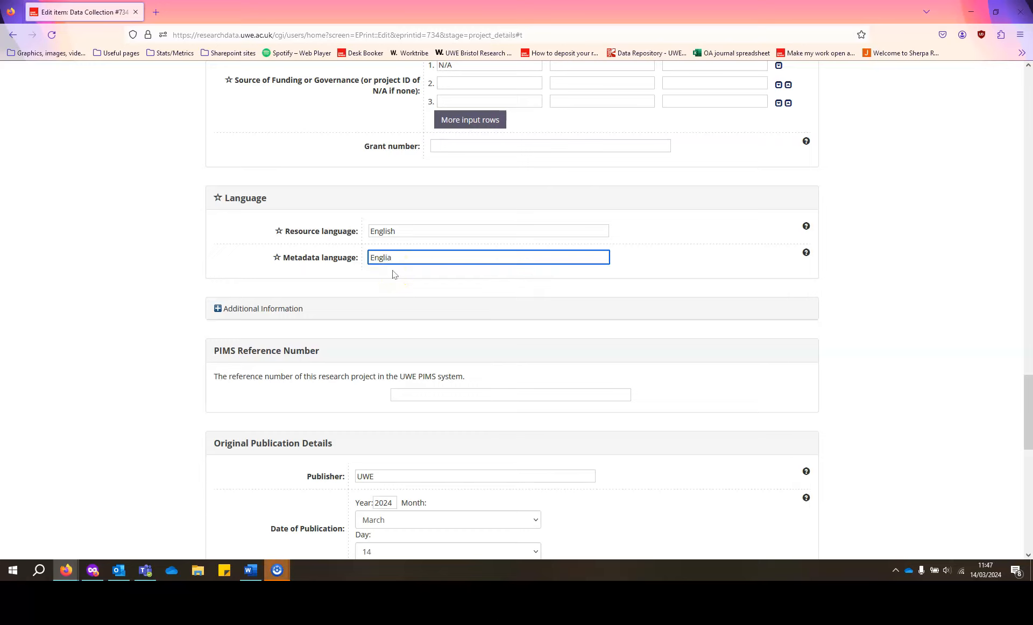
key("BackSpace")
type("sh")
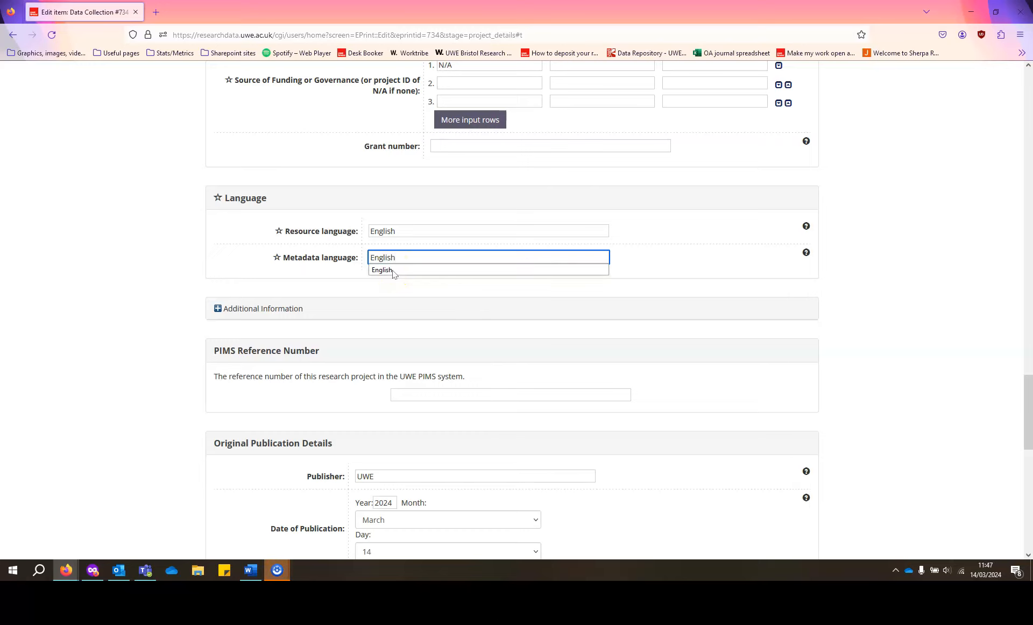
scroll(190, 302, "down", 4)
scroll(190, 302, "down", 8)
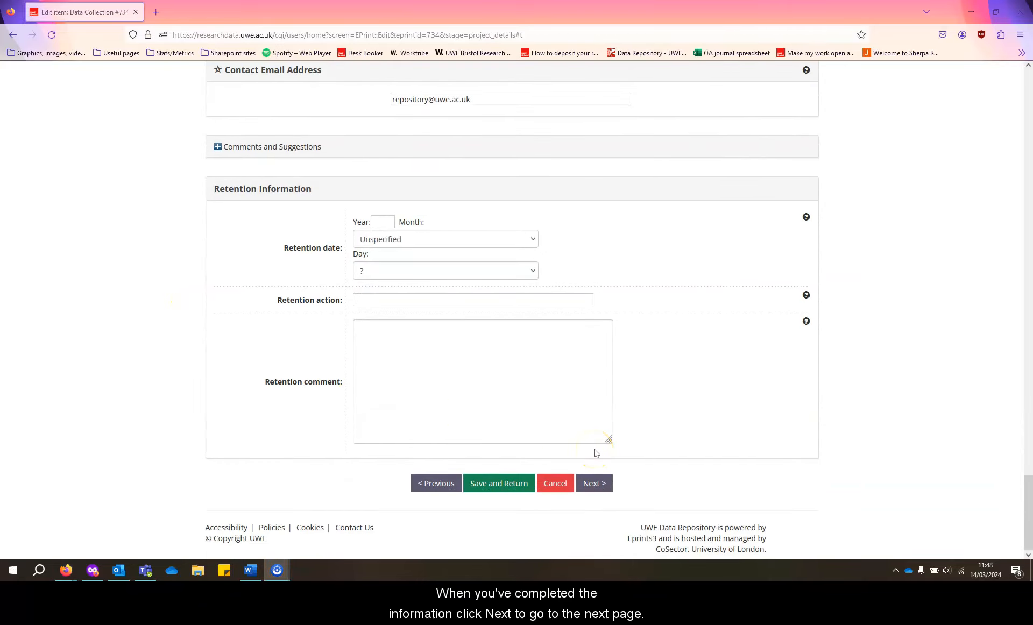
left_click(593, 483)
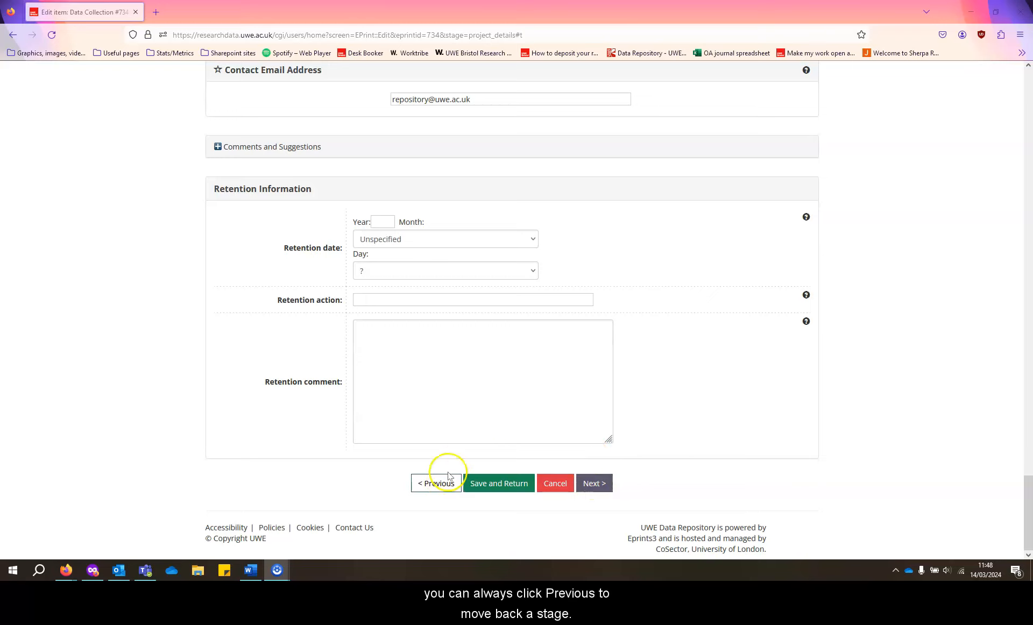
left_click(594, 483)
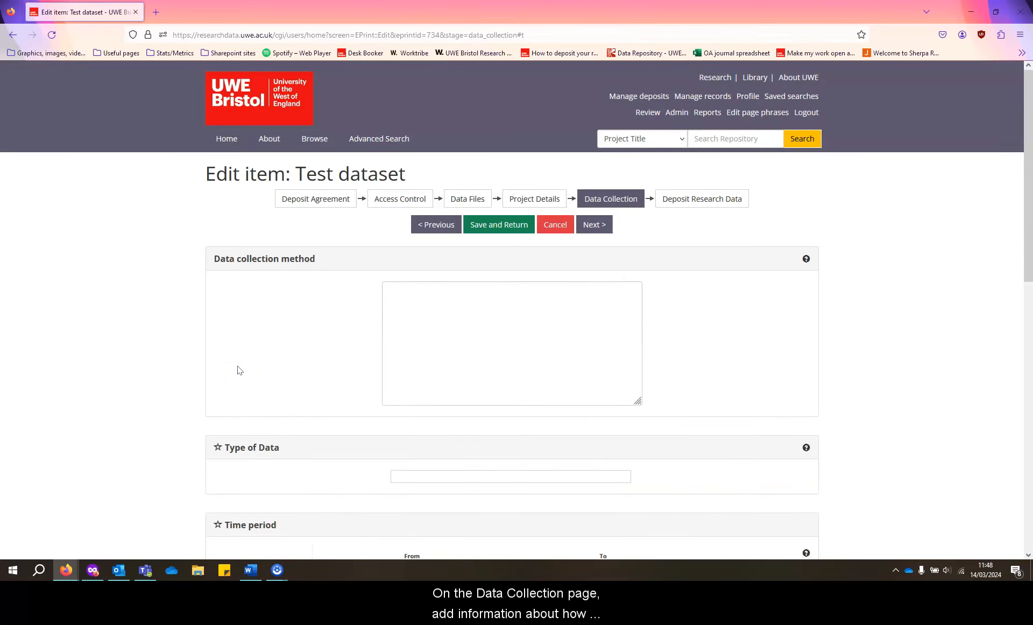
Fill in the data collection method and a qualitative type of data.
left_click(484, 325)
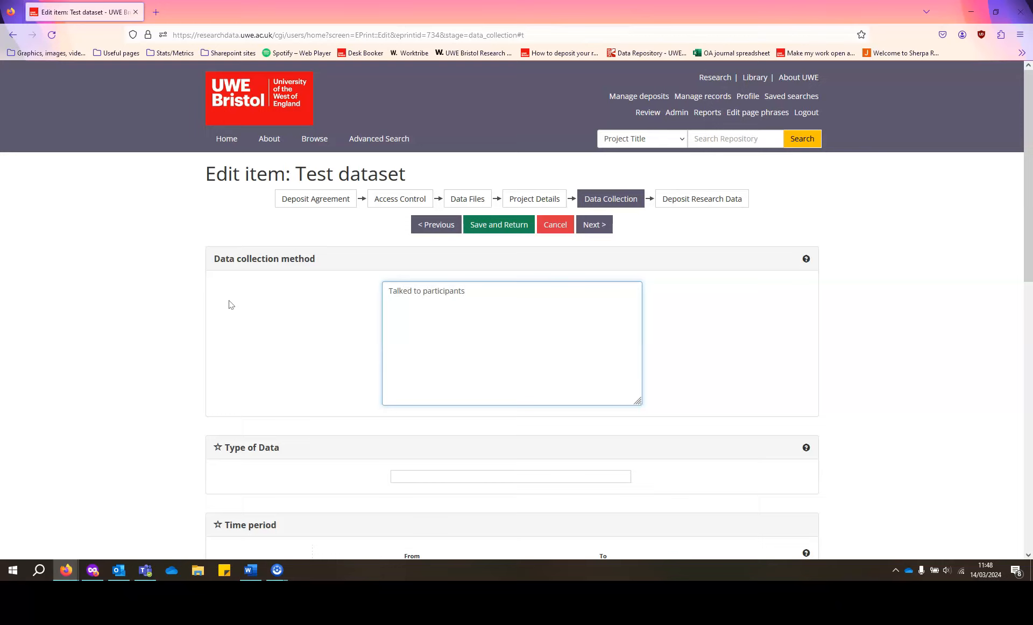
scroll(231, 305, "down", 3)
left_click(433, 312)
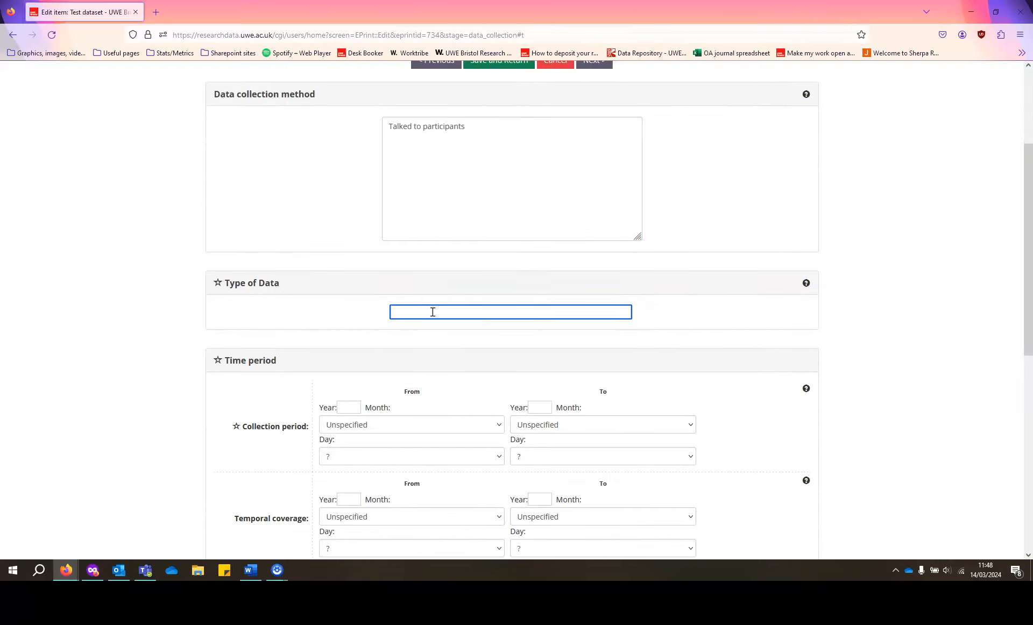
type("Qualitative")
scroll(157, 316, "down", 3)
Set the collection period start date to 1 January 2023.
left_click(356, 244)
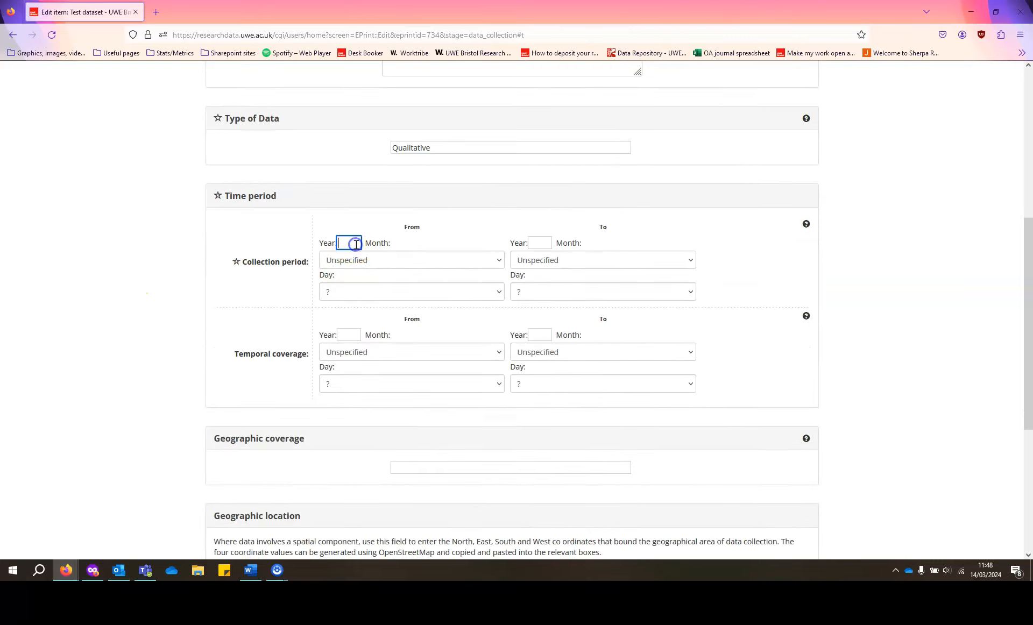
type("2023")
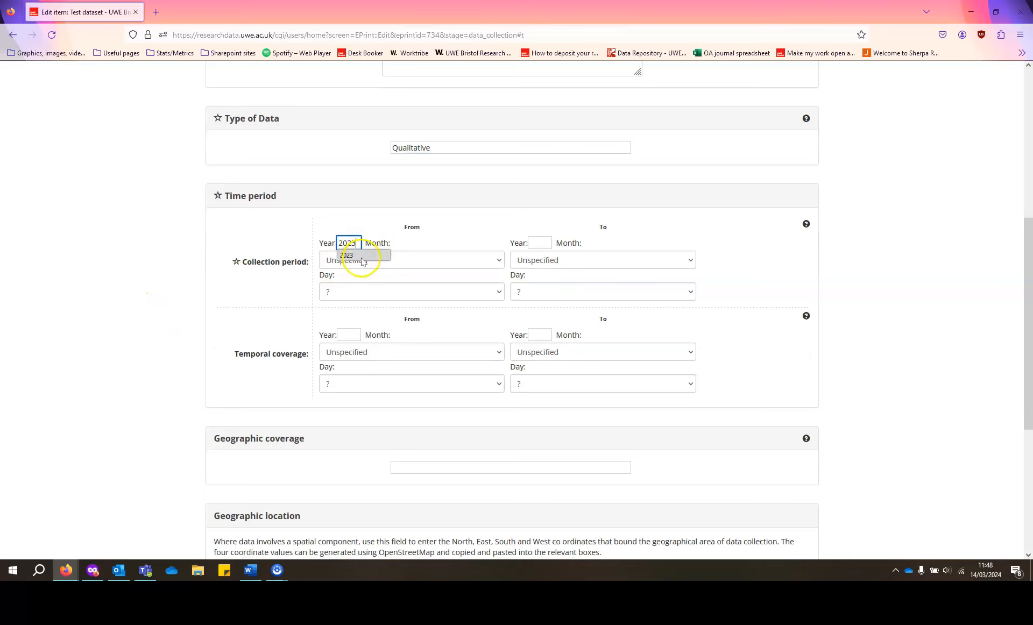
left_click(404, 260)
left_click(378, 294)
left_click(376, 291)
left_click(353, 325)
Set the collection period end date to 31 December 2023 and save the stage.
left_click(546, 243)
type("2023")
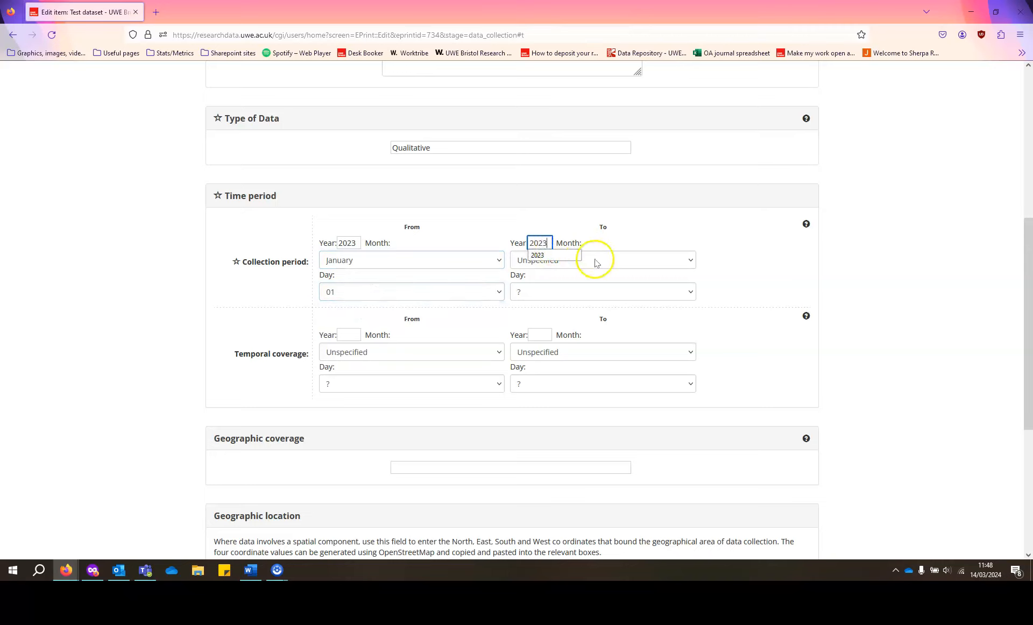
left_click(594, 261)
left_click(547, 460)
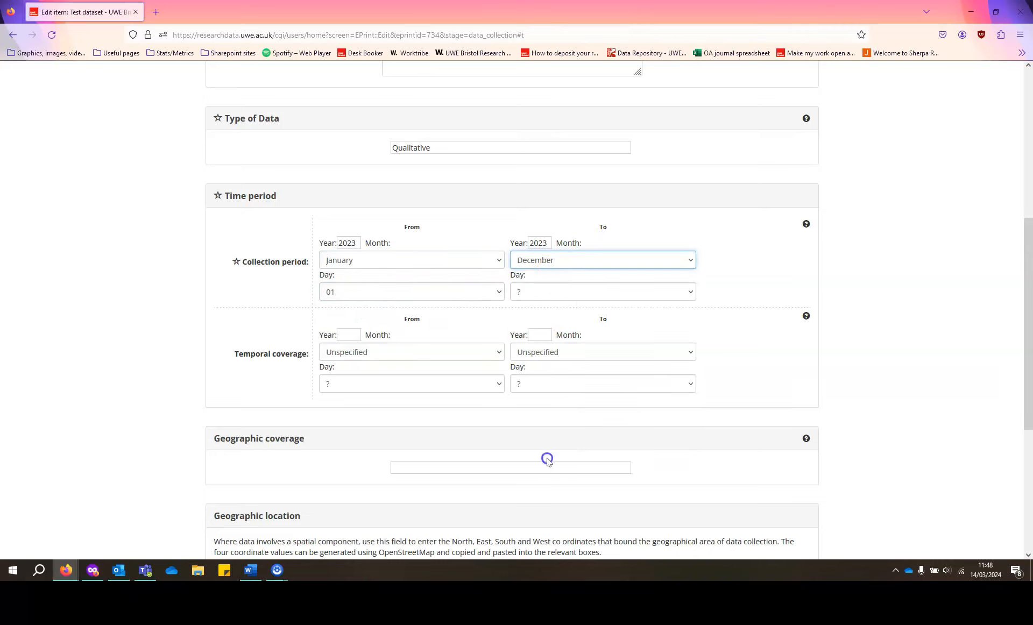
left_click(547, 291)
scroll(538, 430, "down", 5)
left_click(533, 548)
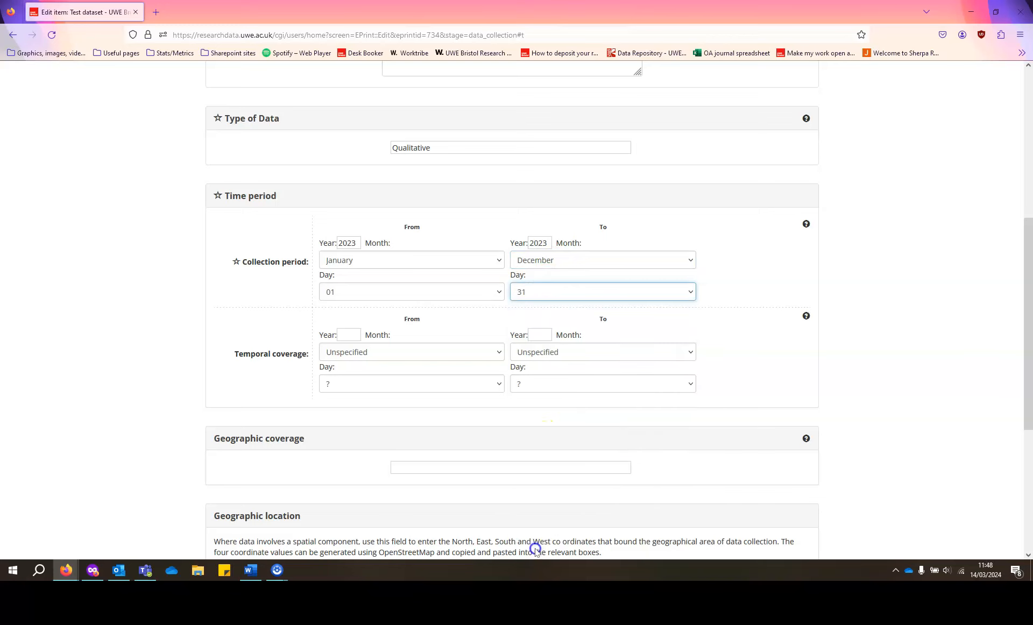
scroll(185, 320, "down", 5)
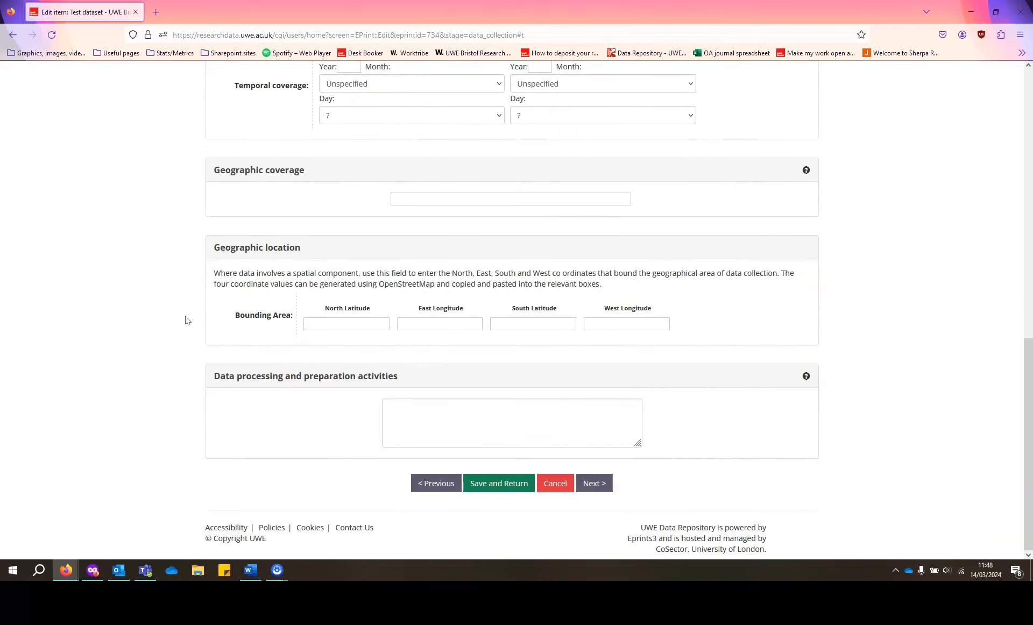
left_click(598, 483)
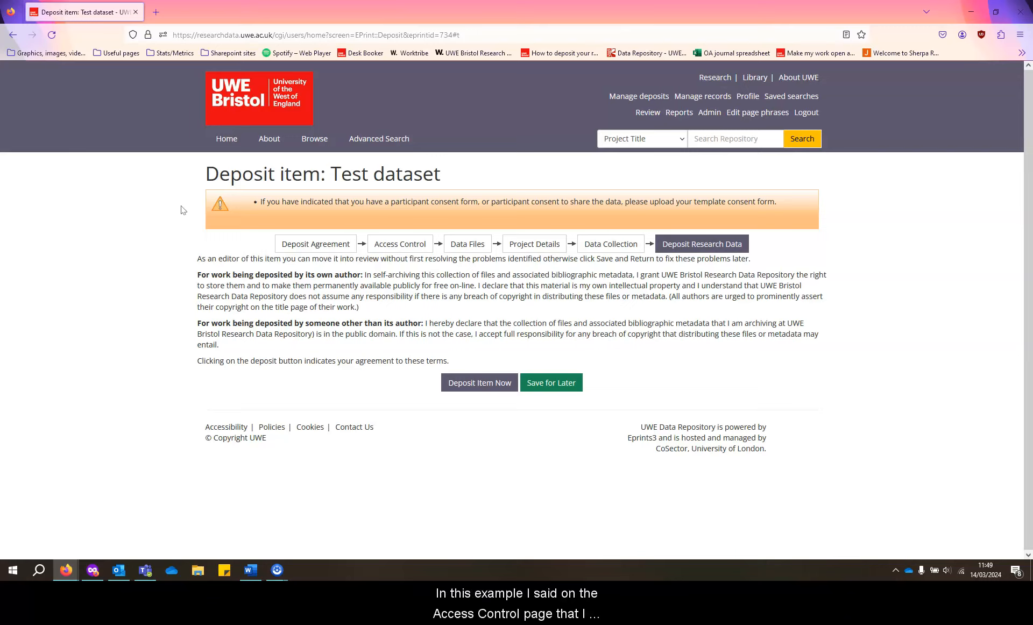
Return to the Access Control stage to resolve the missing consent form.
left_click(388, 245)
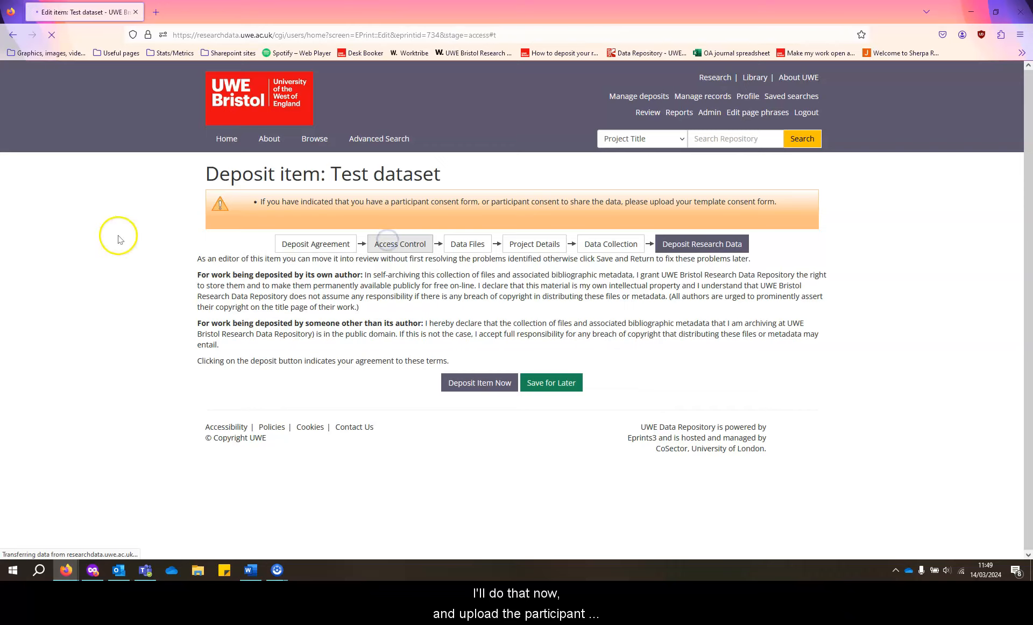
Go to Data Files and upload Consent form.docx.
scroll(144, 276, "down", 4)
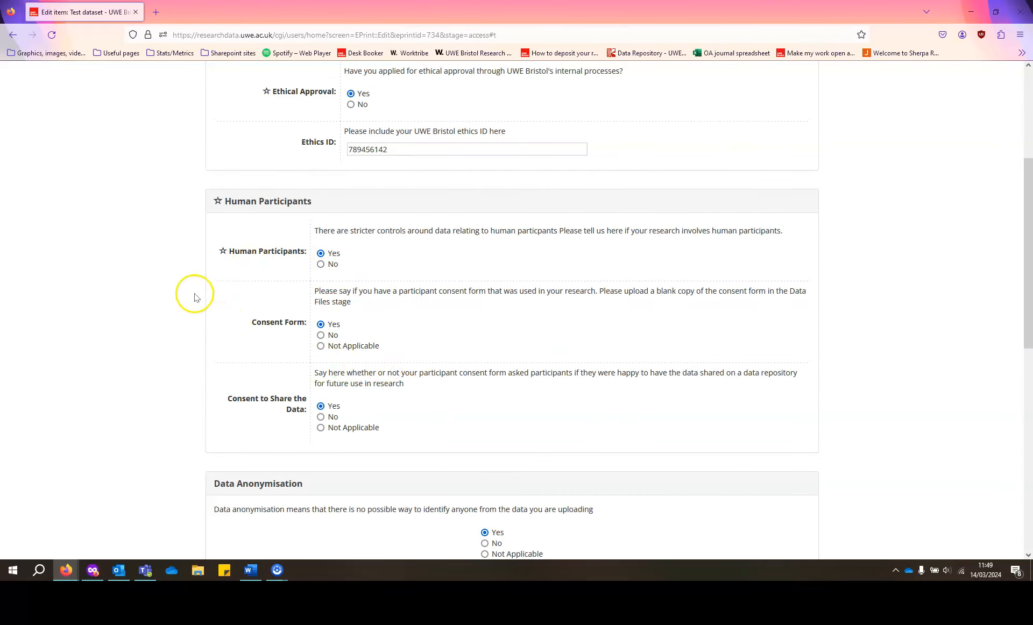
scroll(191, 293, "up", 4)
left_click(473, 199)
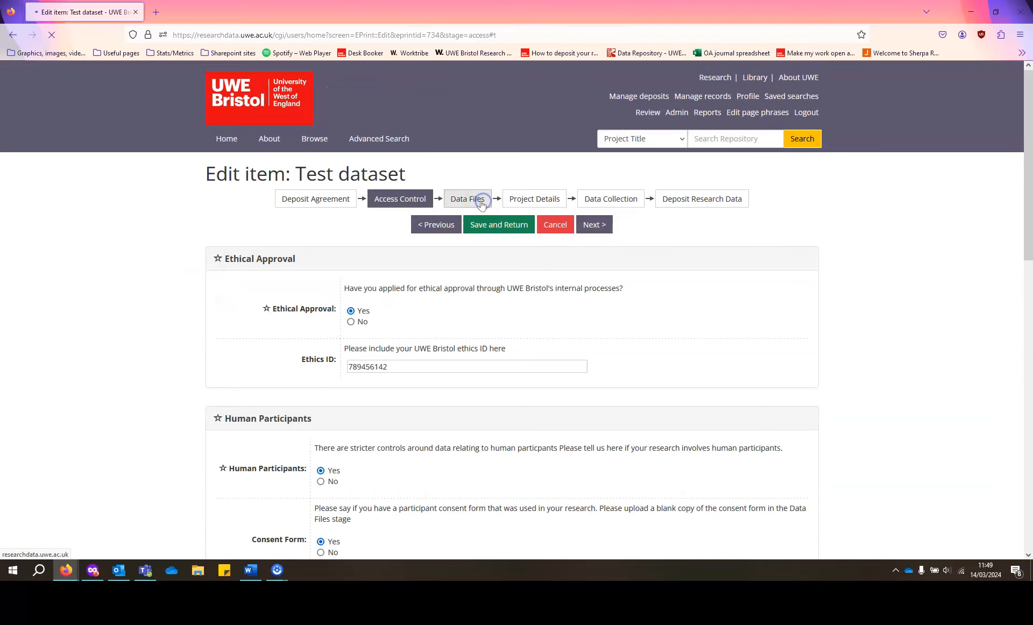
scroll(189, 317, "down", 2)
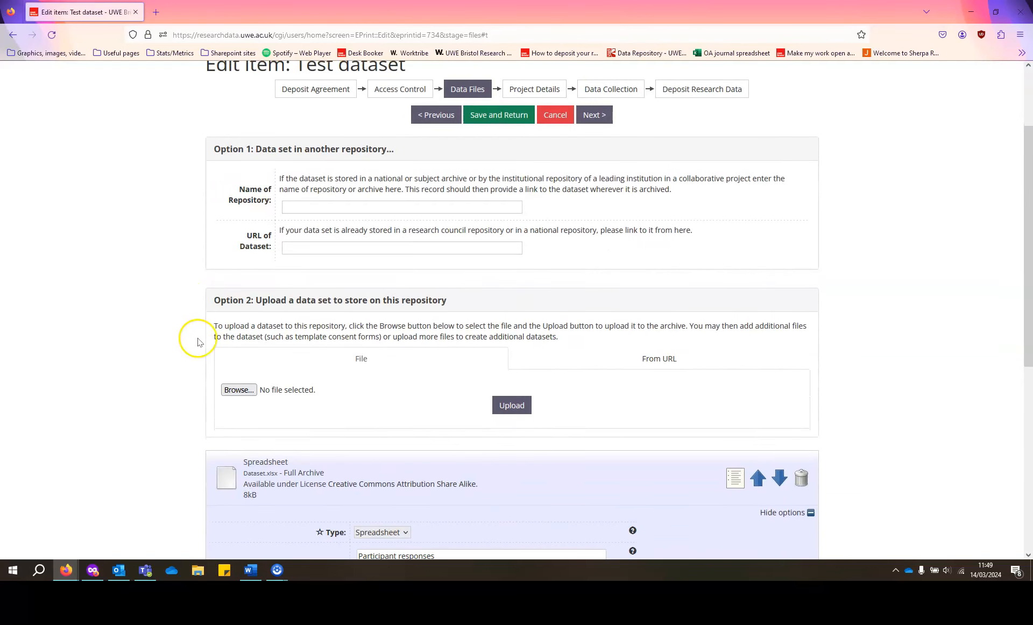
left_click(229, 388)
left_click(136, 74)
left_click(299, 239)
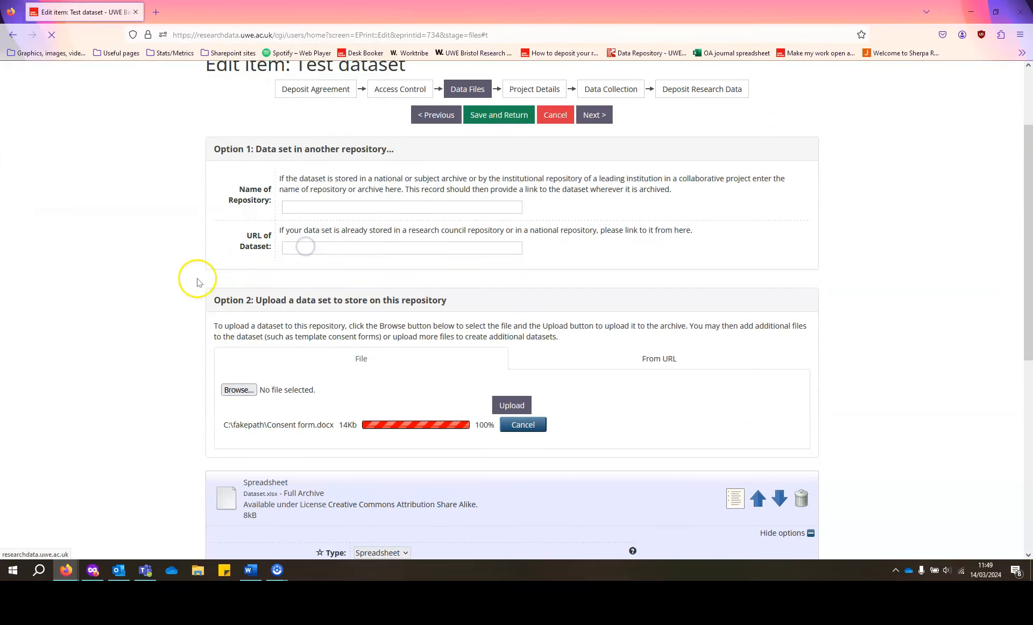
Set the consent form's Content to Consent Forms and describe it as 'Consent form'.
scroll(191, 279, "down", 6)
scroll(189, 284, "down", 2)
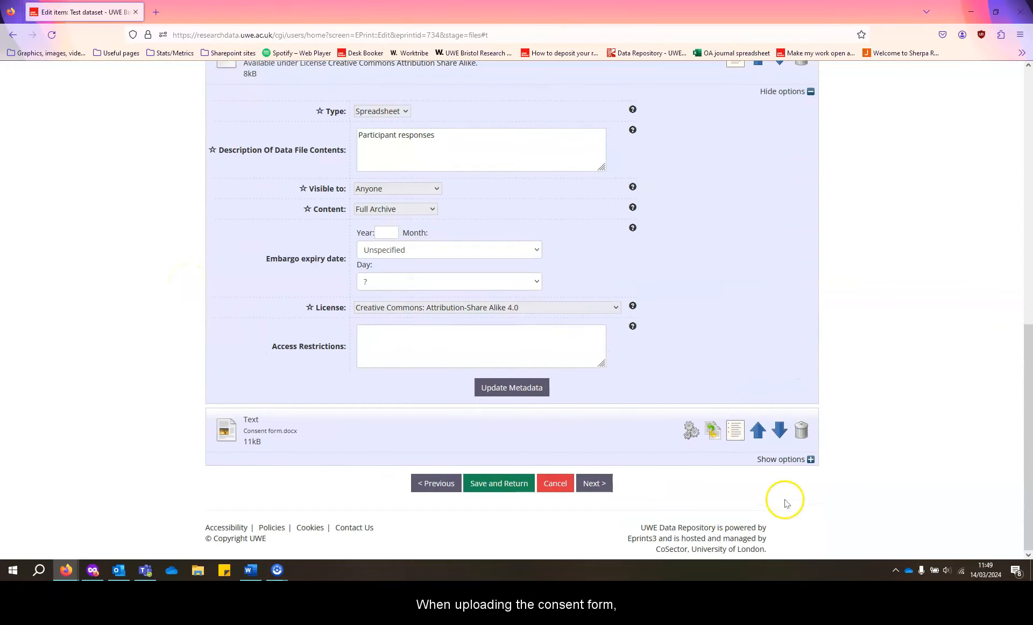
left_click(775, 460)
scroll(300, 414, "down", 4)
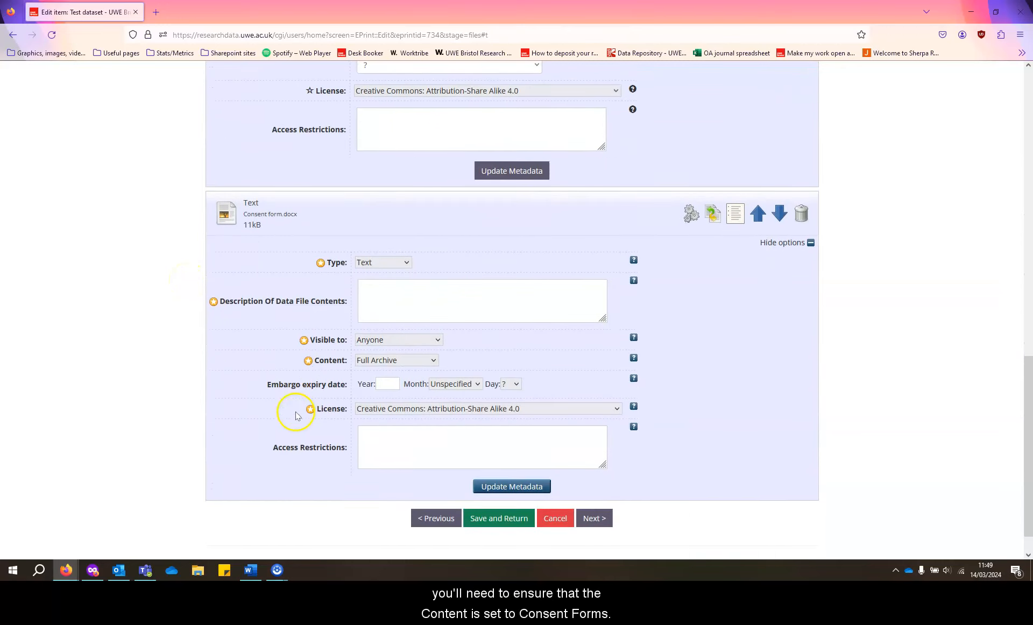
left_click(368, 358)
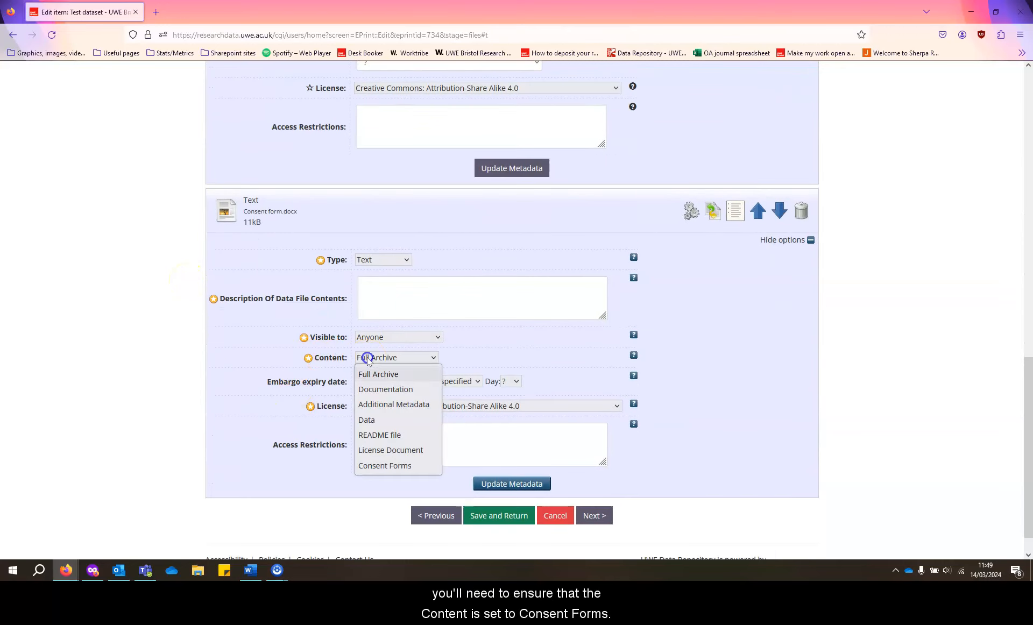
left_click(382, 465)
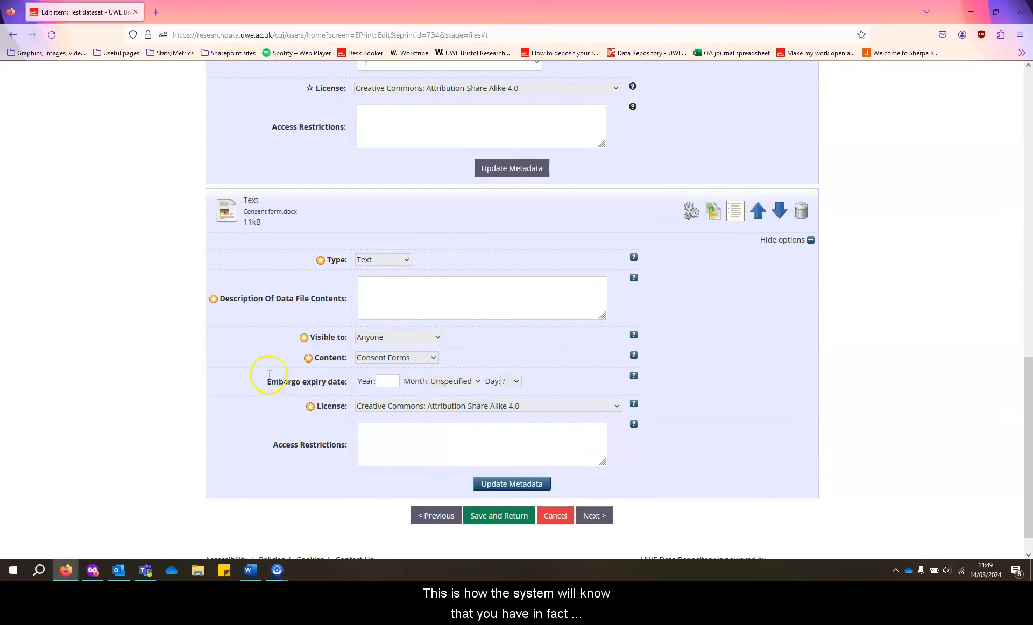
left_click(396, 297)
type("Consent form")
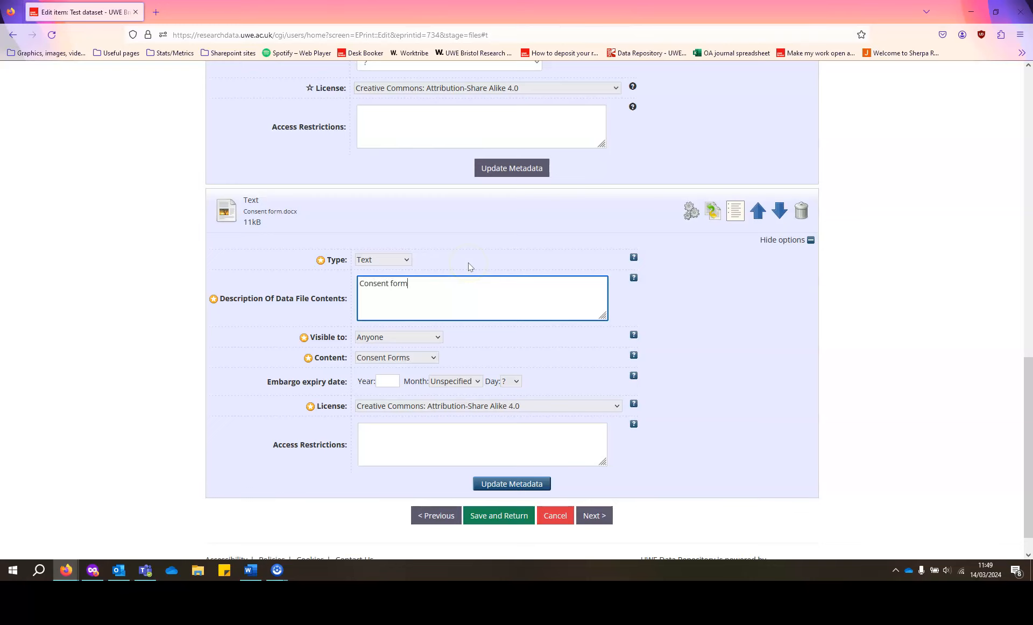
scroll(180, 306, "up", 4)
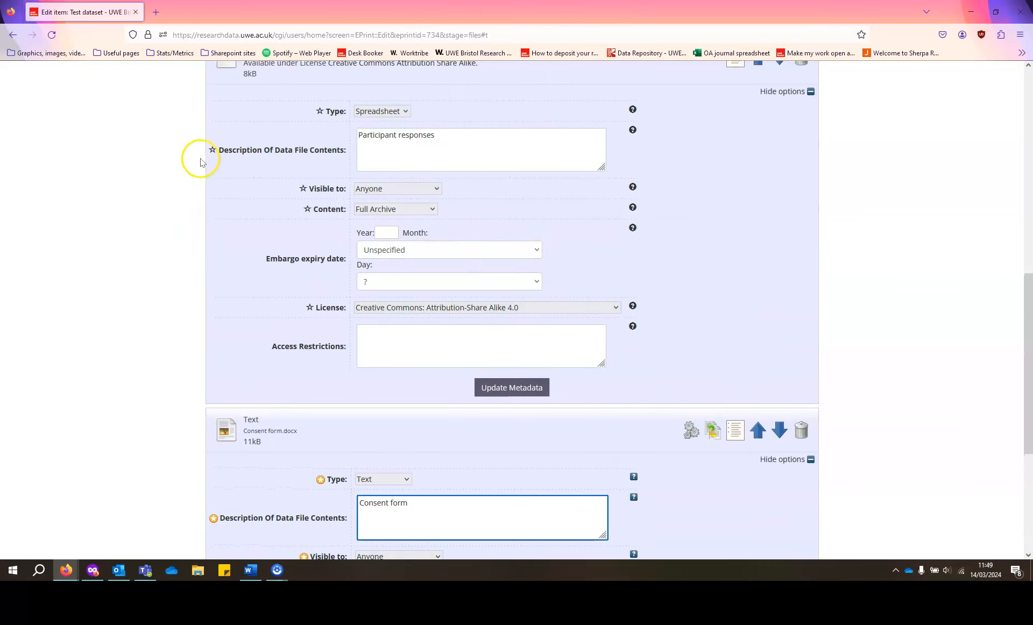
Upload Participant information sheet.docx as another file for the dataset.
scroll(205, 160, "up", 3)
left_click(235, 138)
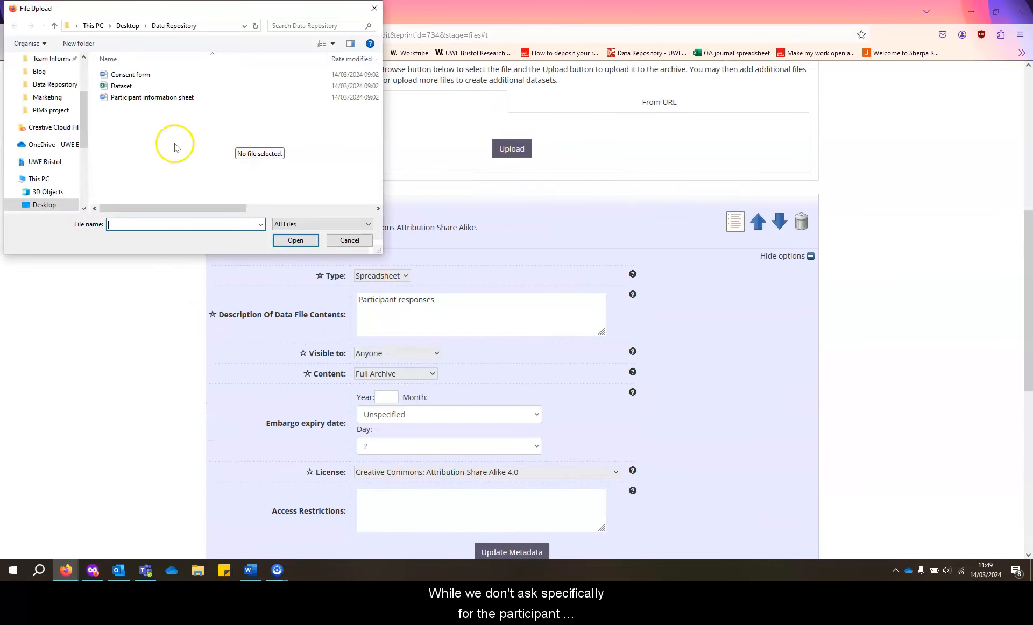
left_click(154, 98)
left_click(295, 239)
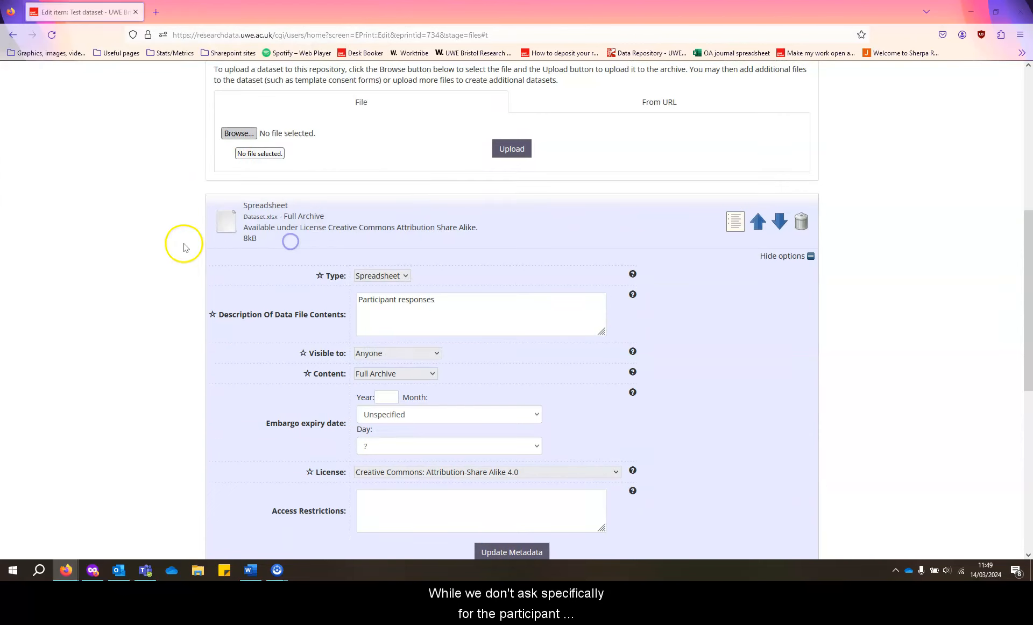
Set the information sheet's content to Documentation, describe it as 'Participant consent form', and continue.
scroll(174, 251, "down", 10)
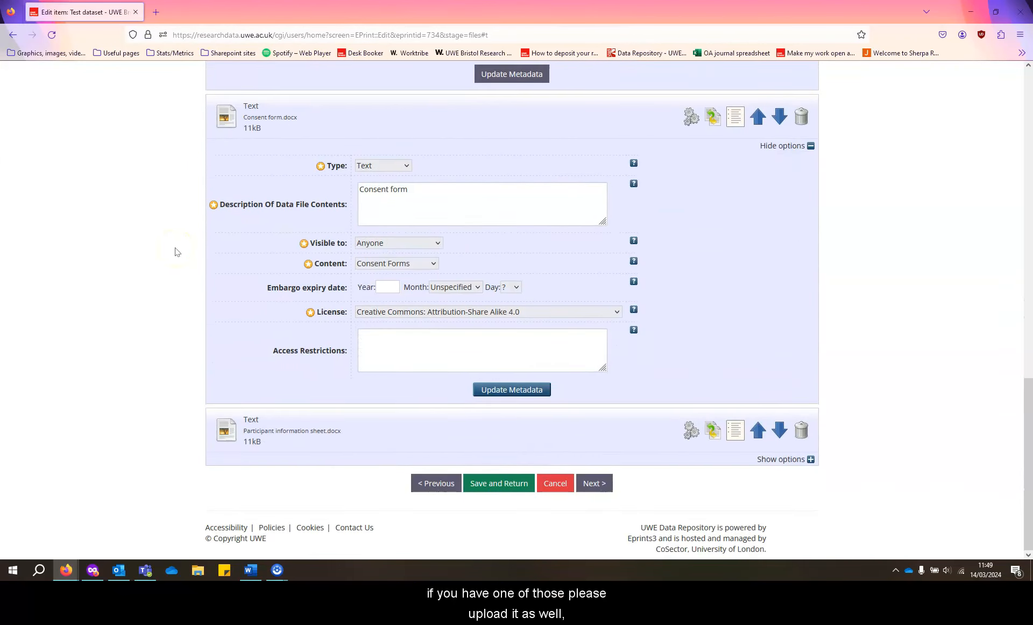
left_click(774, 459)
scroll(279, 384, "down", 3)
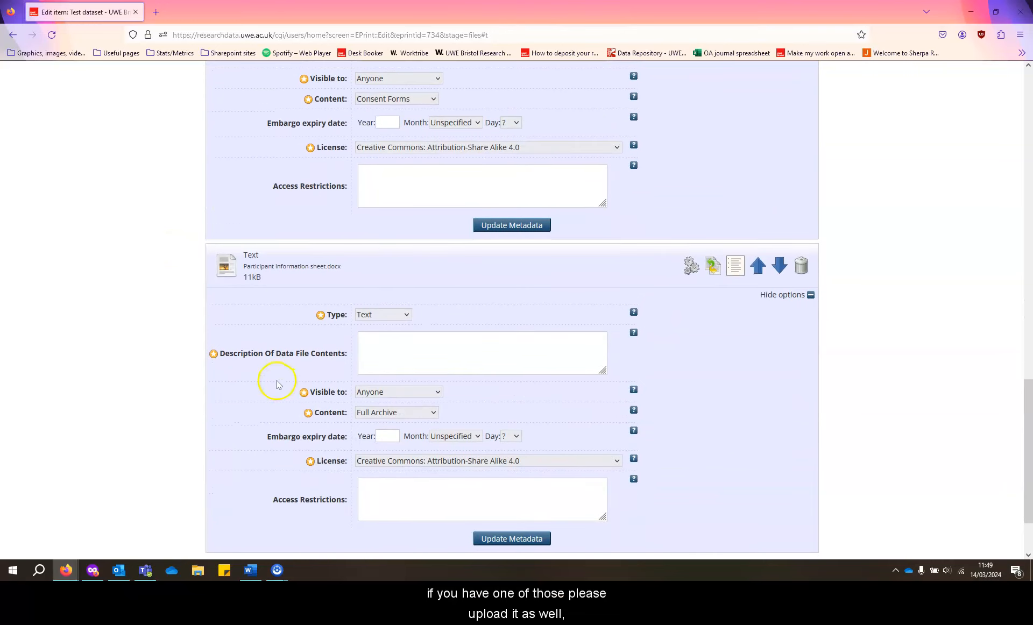
left_click(378, 412)
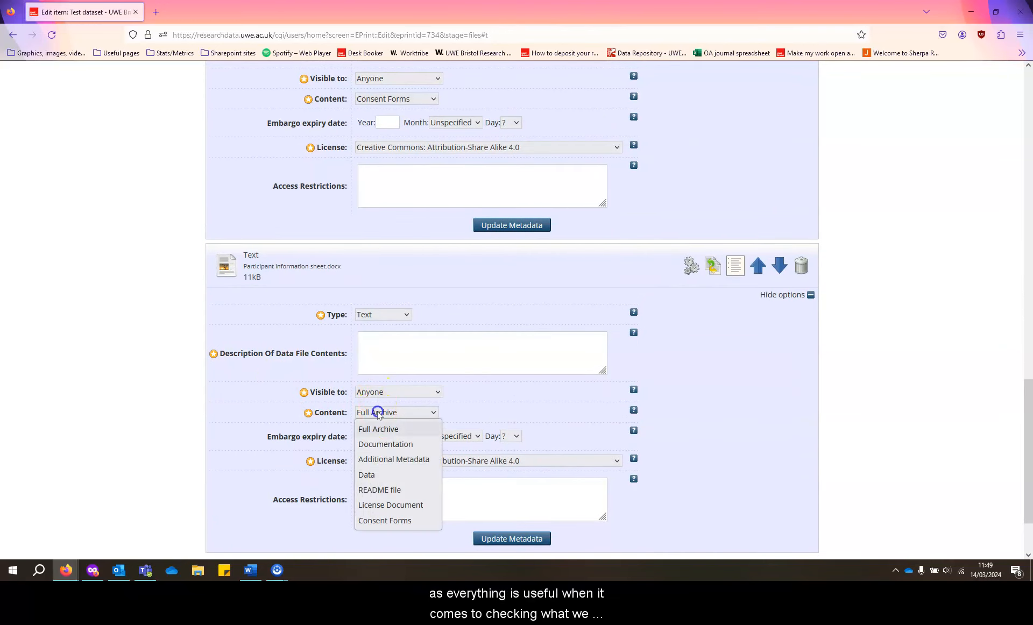
left_click(382, 444)
scroll(438, 358, "down", 1)
left_click(387, 288)
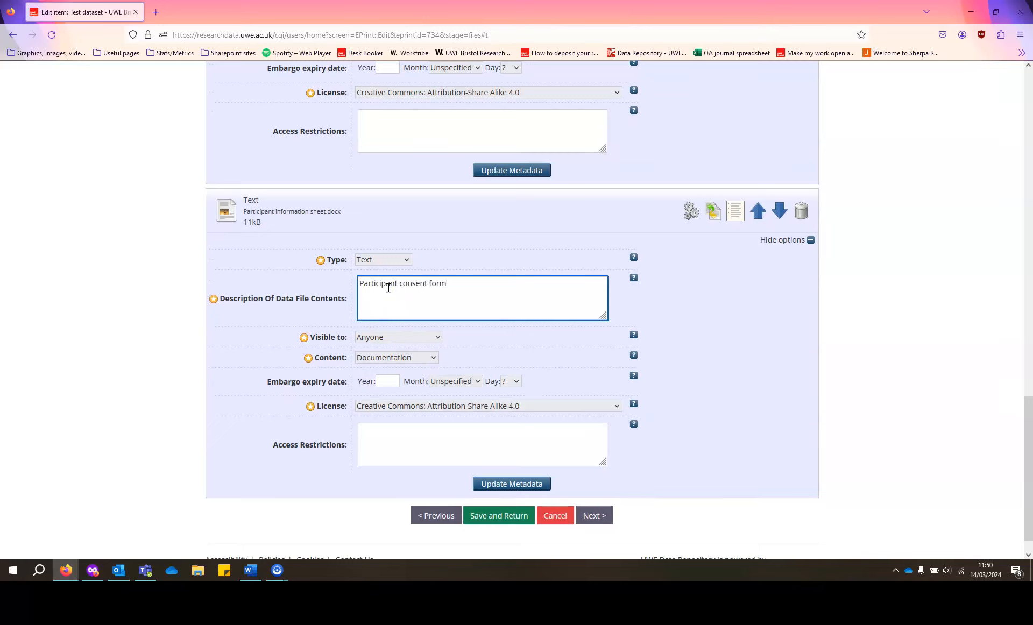
left_click(593, 514)
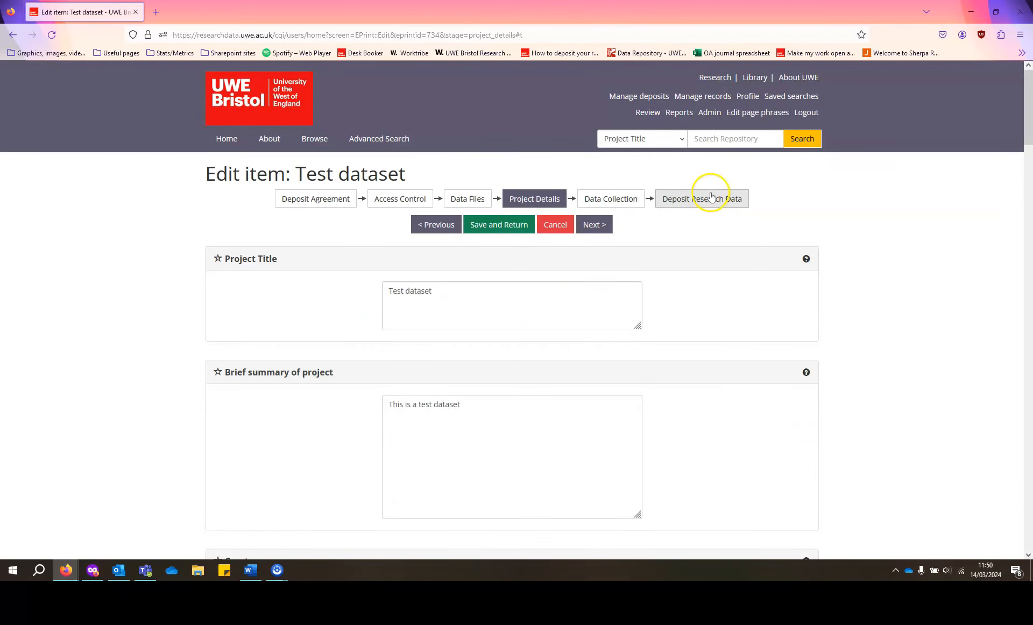
Go to the Deposit Research Data stage and deposit the Test dataset for review.
left_click(710, 198)
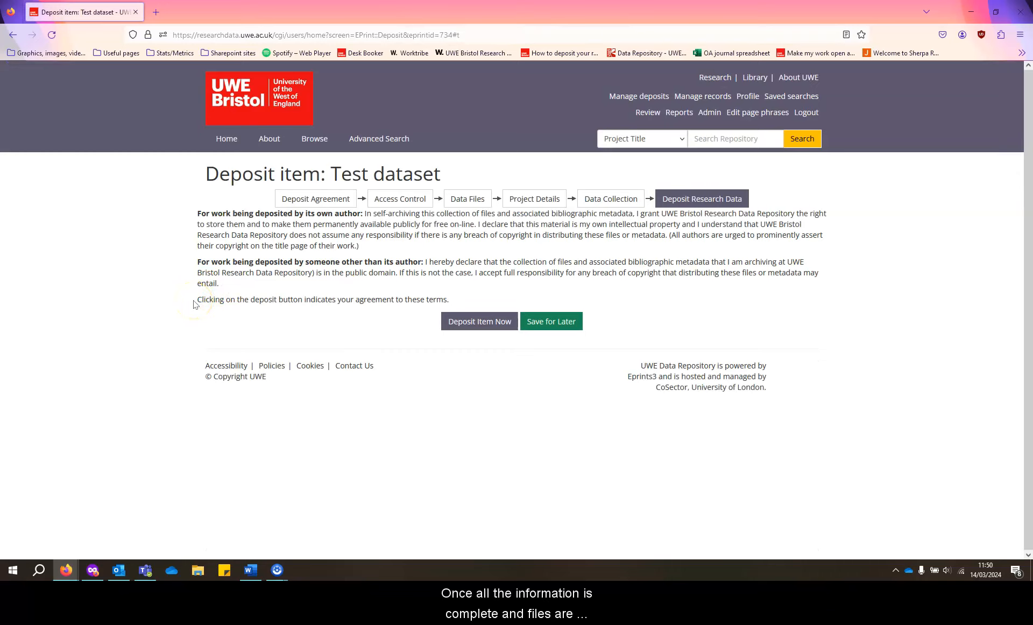
left_click(478, 326)
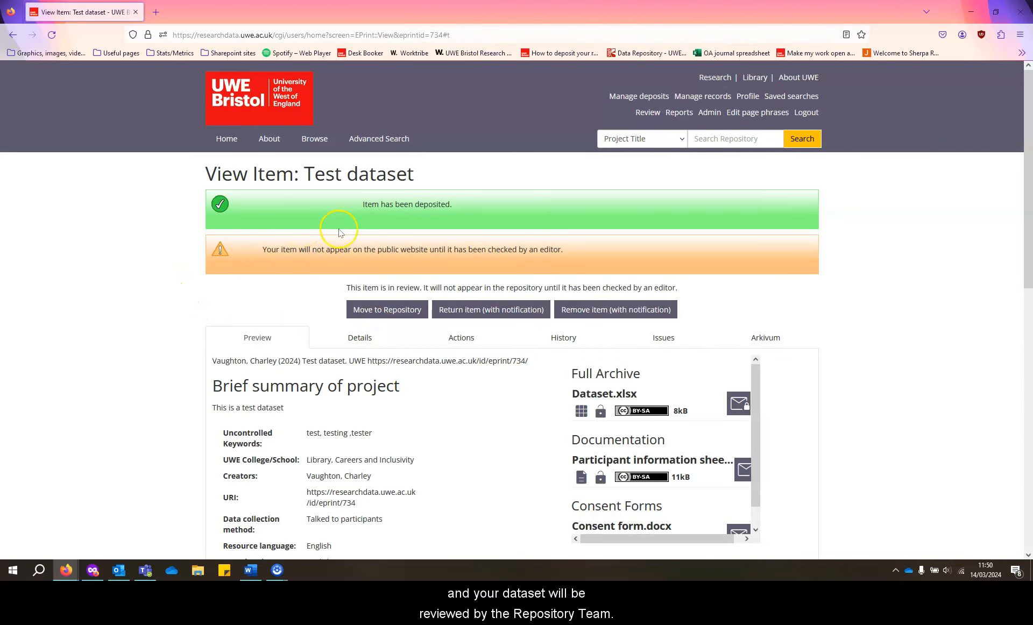
Check in Manage deposits that Test dataset is Under Review, then go to the Contact Us page.
left_click(623, 96)
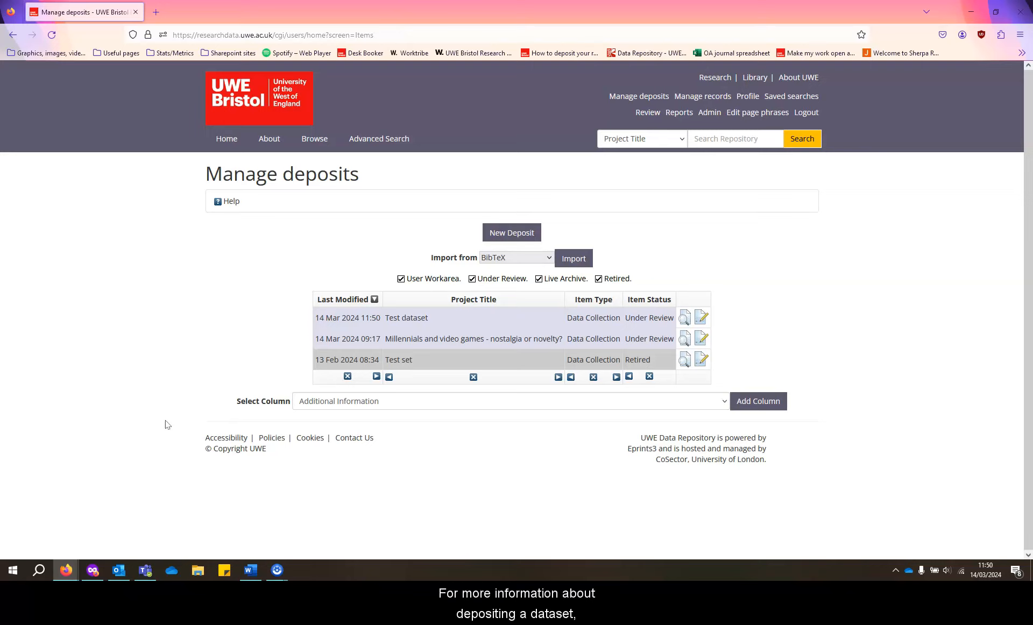
left_click(352, 437)
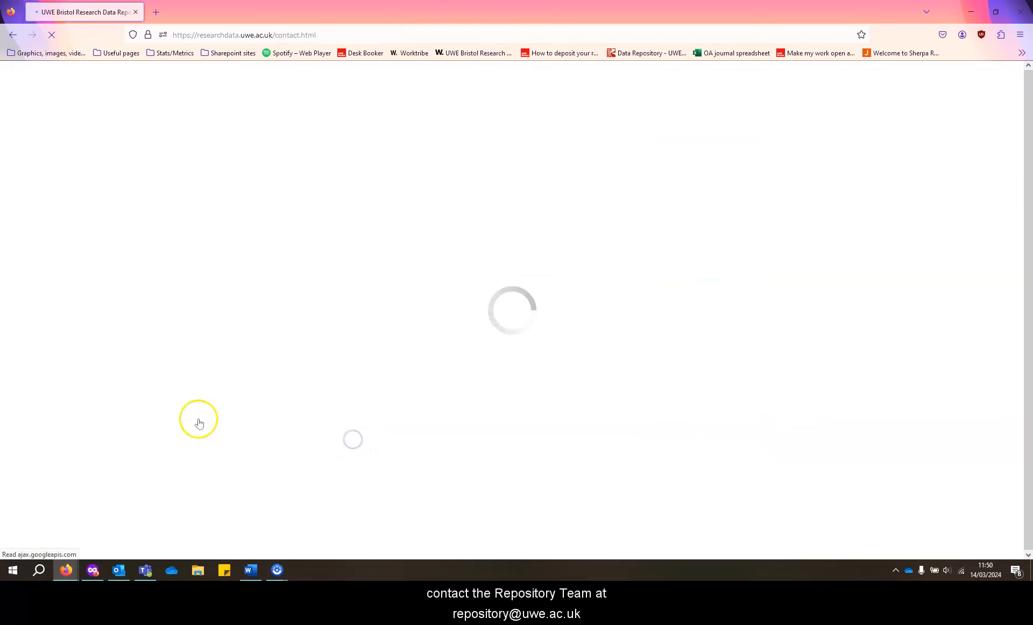